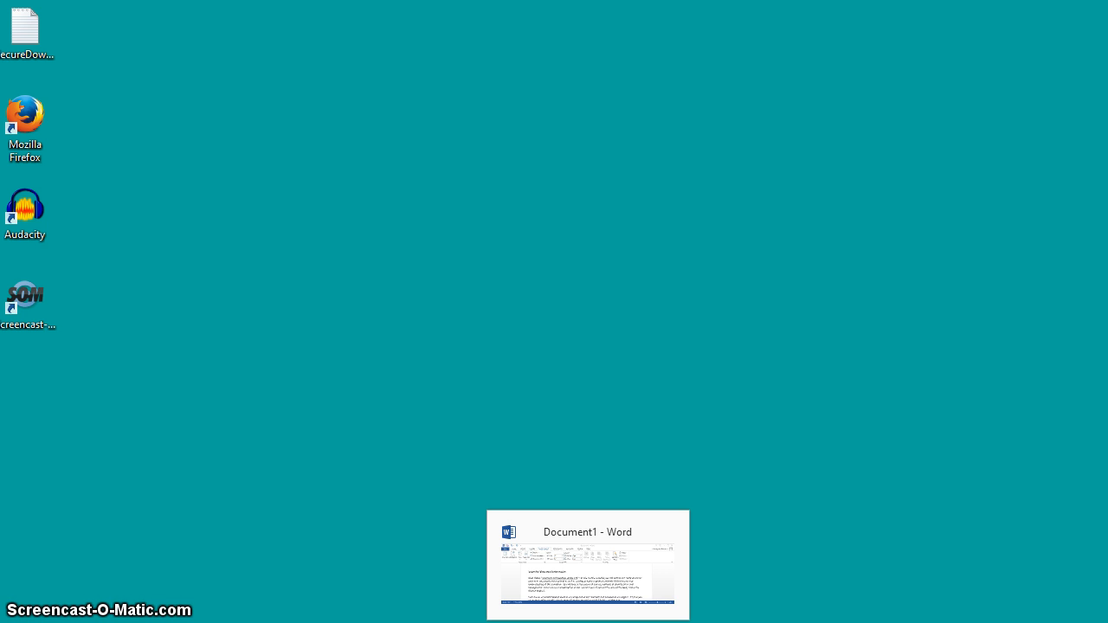
Switch to the Word document and bring the full slide script into view.
{"action": "left_click", "coordinate": [580, 592]}
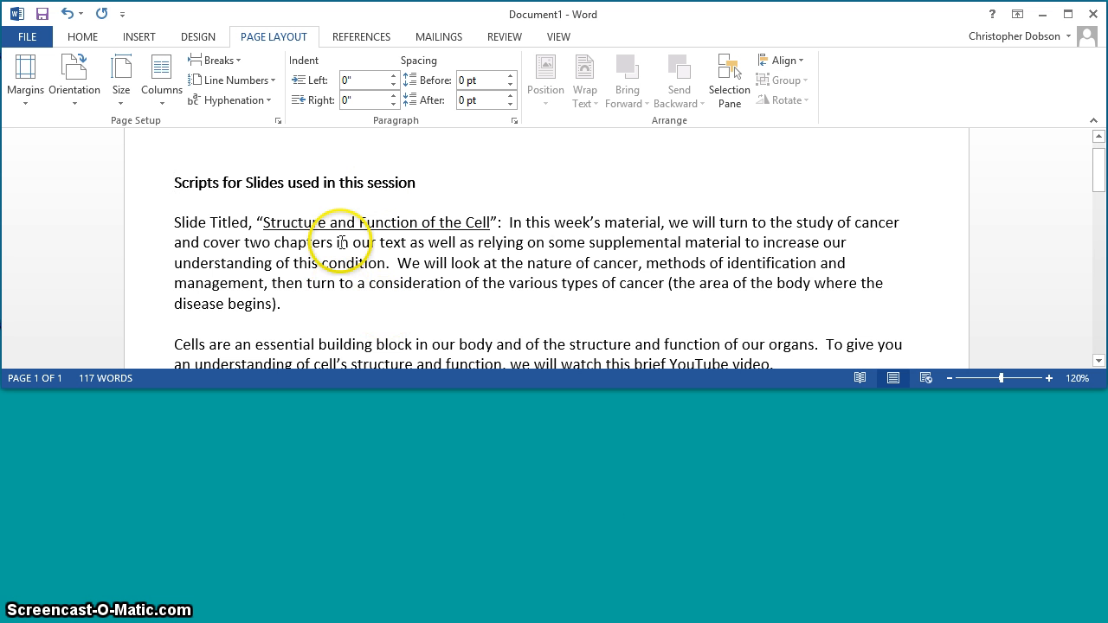
{"action": "left_click_drag", "start_coordinate": [1097, 173], "coordinate": [1098, 180]}
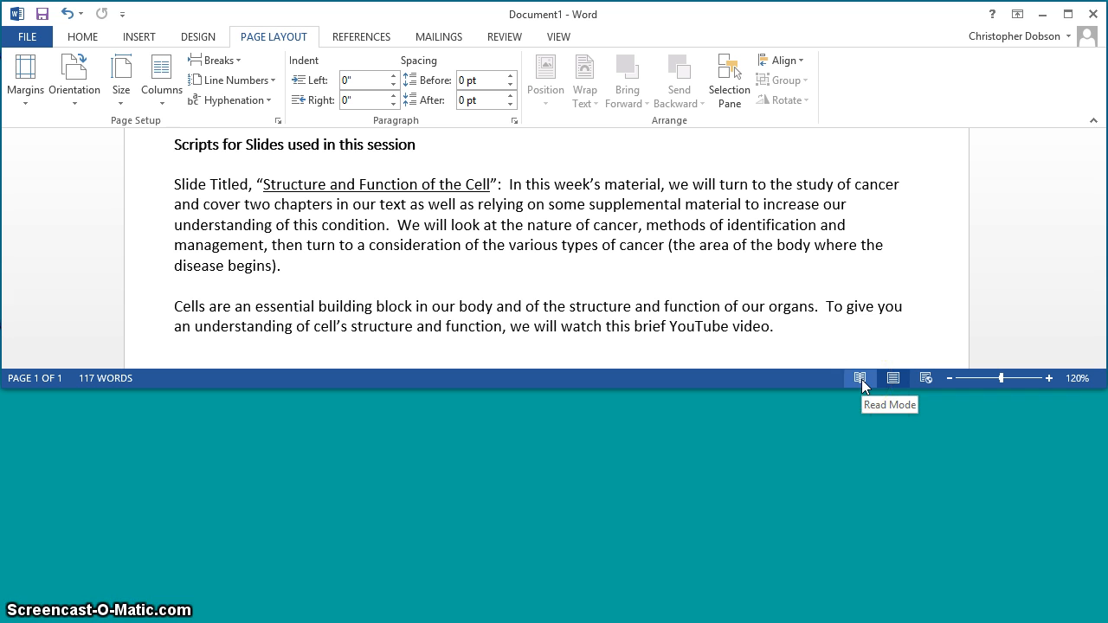
Collapse the ribbon in the Word window and expand it again.
{"action": "right_click", "coordinate": [539, 41]}
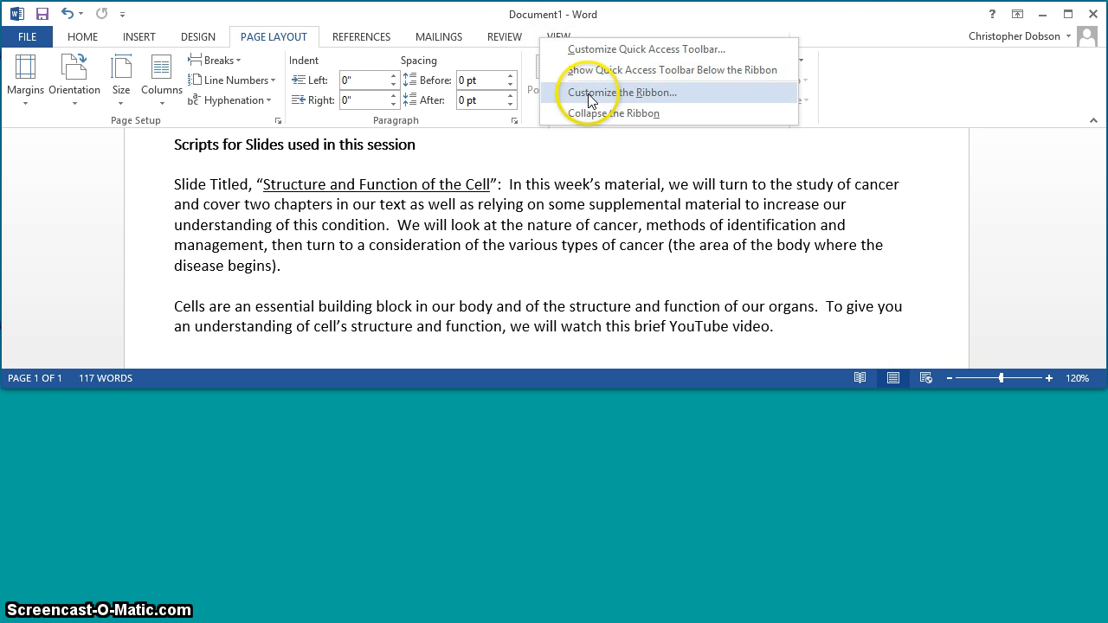
{"action": "left_click", "coordinate": [586, 121]}
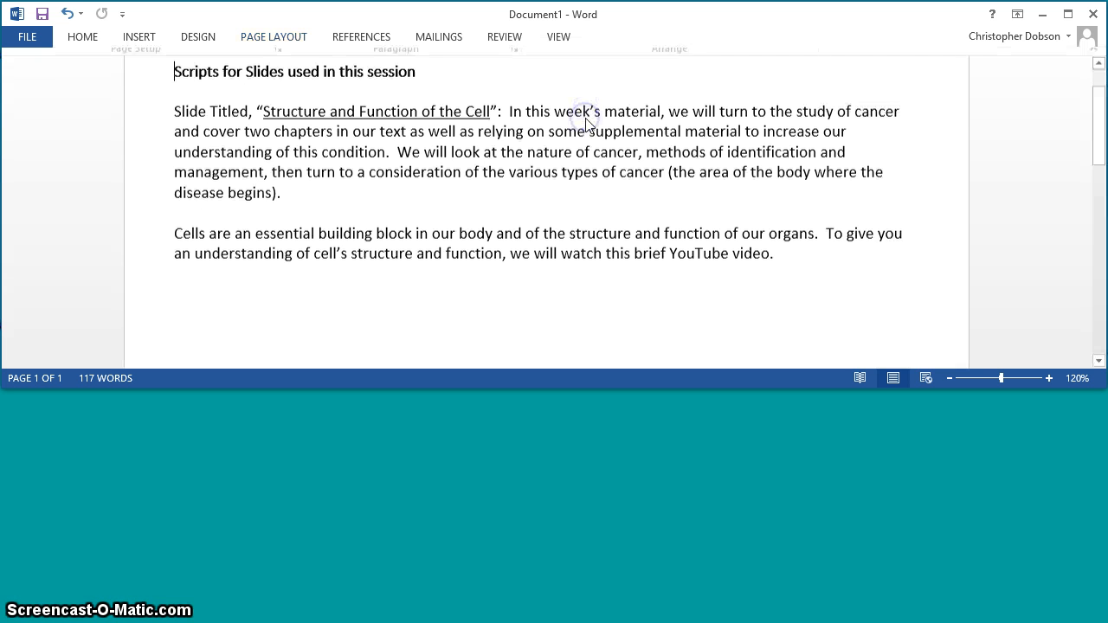
{"action": "right_click", "coordinate": [536, 41]}
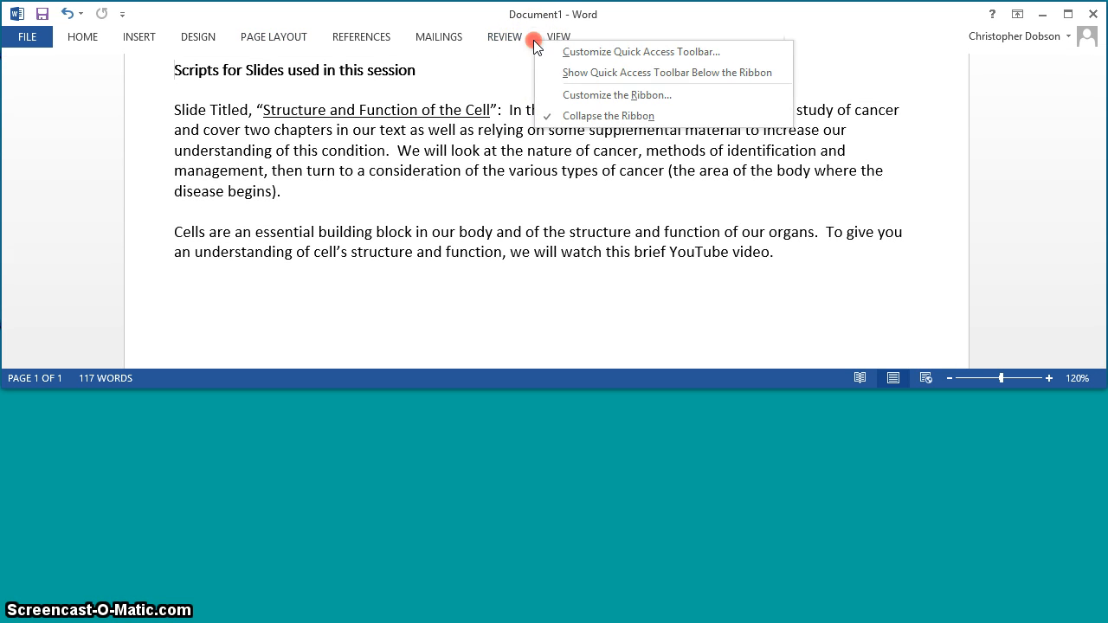
{"action": "left_click", "coordinate": [606, 116]}
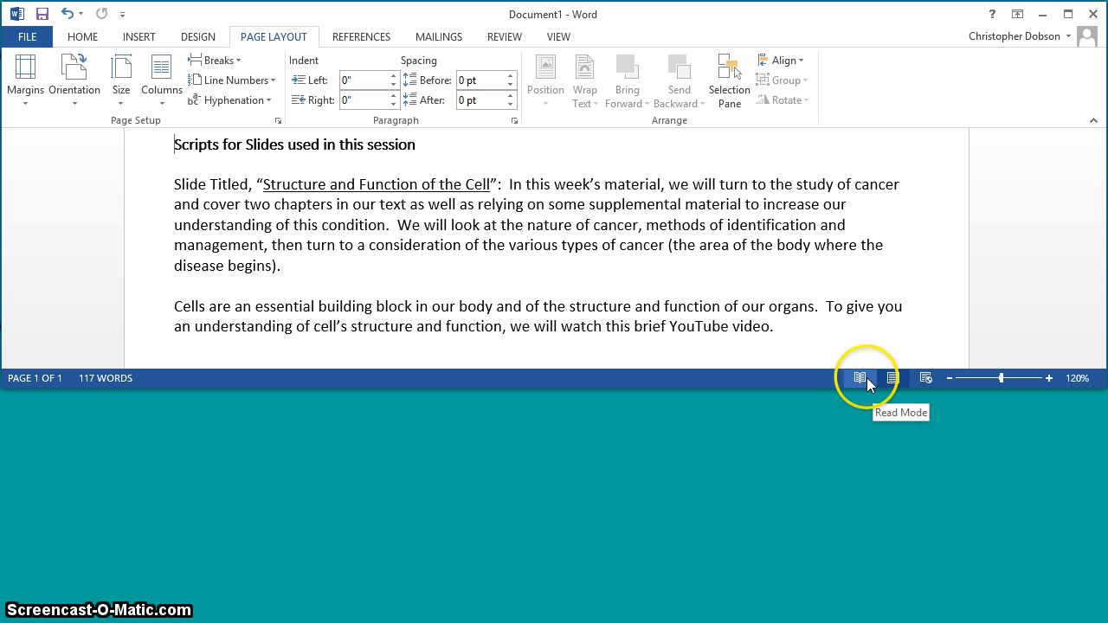
Display the slide script in Read Mode and minimize the Word window.
{"action": "left_click", "coordinate": [859, 378]}
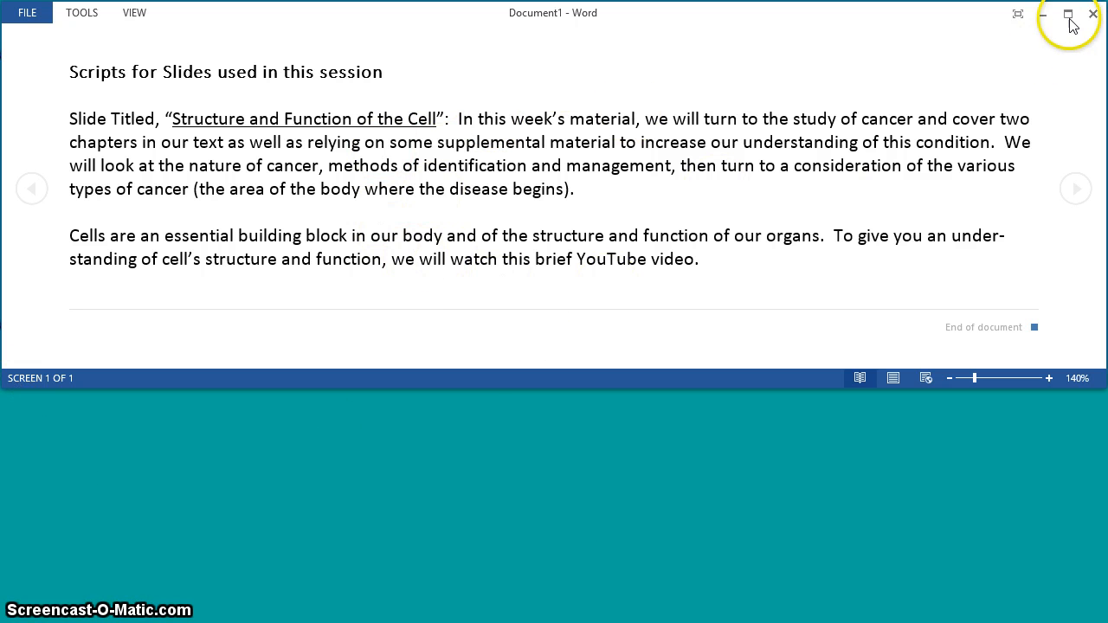
{"action": "left_click", "coordinate": [1043, 19]}
Launch Audacity from the desktop and dismiss its welcome message.
{"action": "left_click", "coordinate": [26, 213]}
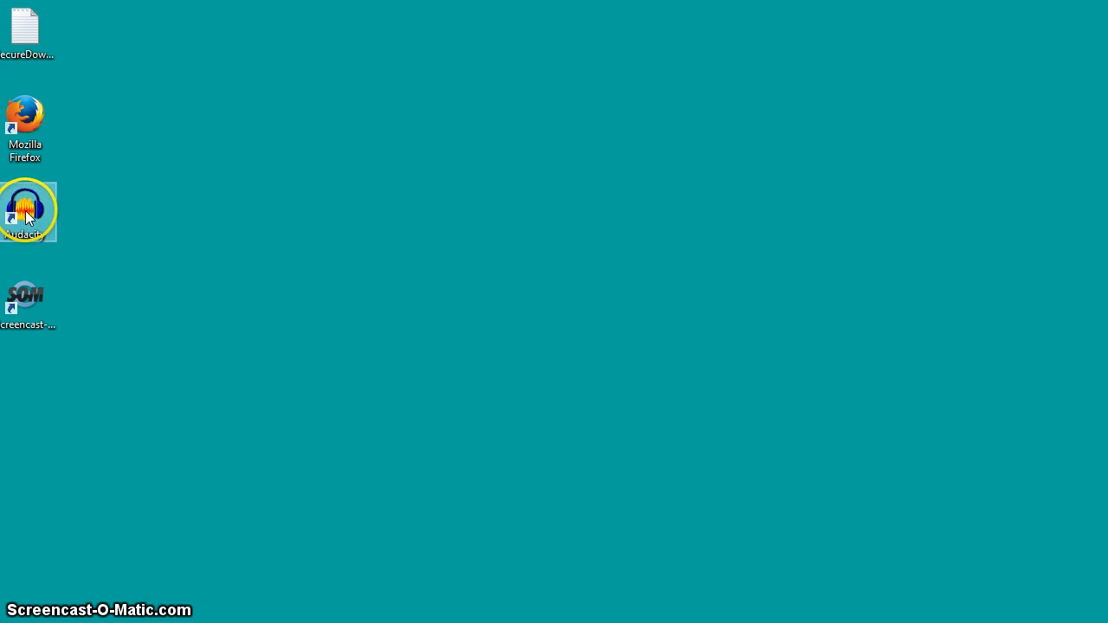
{"action": "double_click", "coordinate": [26, 212]}
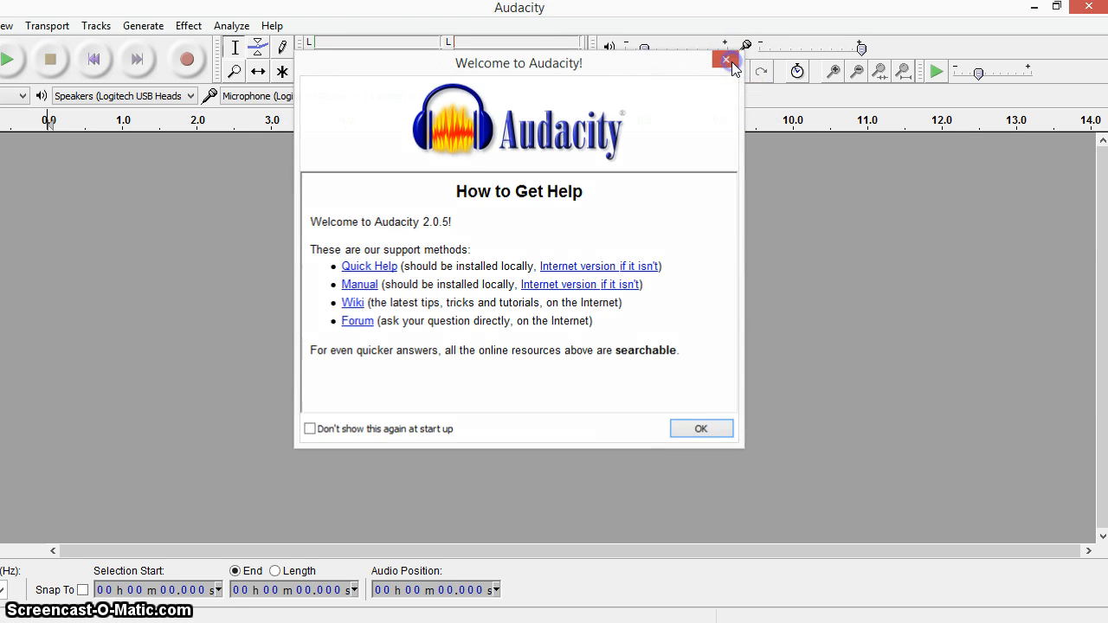
{"action": "left_click", "coordinate": [732, 64]}
Shrink the Audacity window to the lower half of the screen and restore the Word script above it, keeping Audacity in front.
{"action": "left_click", "coordinate": [1057, 9]}
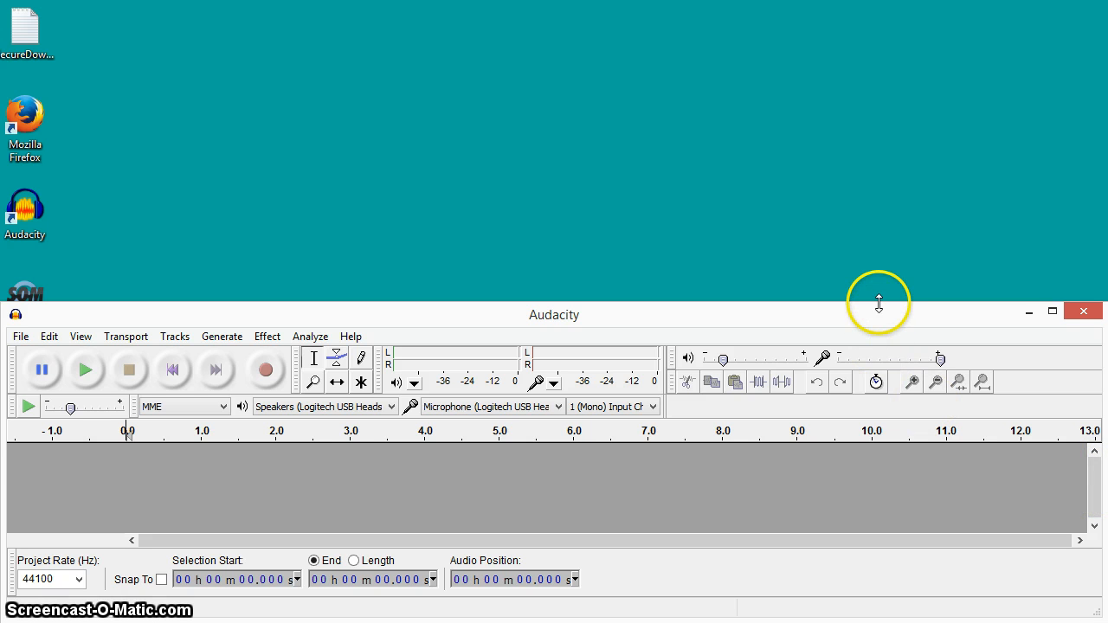
{"action": "left_click_drag", "start_coordinate": [879, 303], "coordinate": [878, 274]}
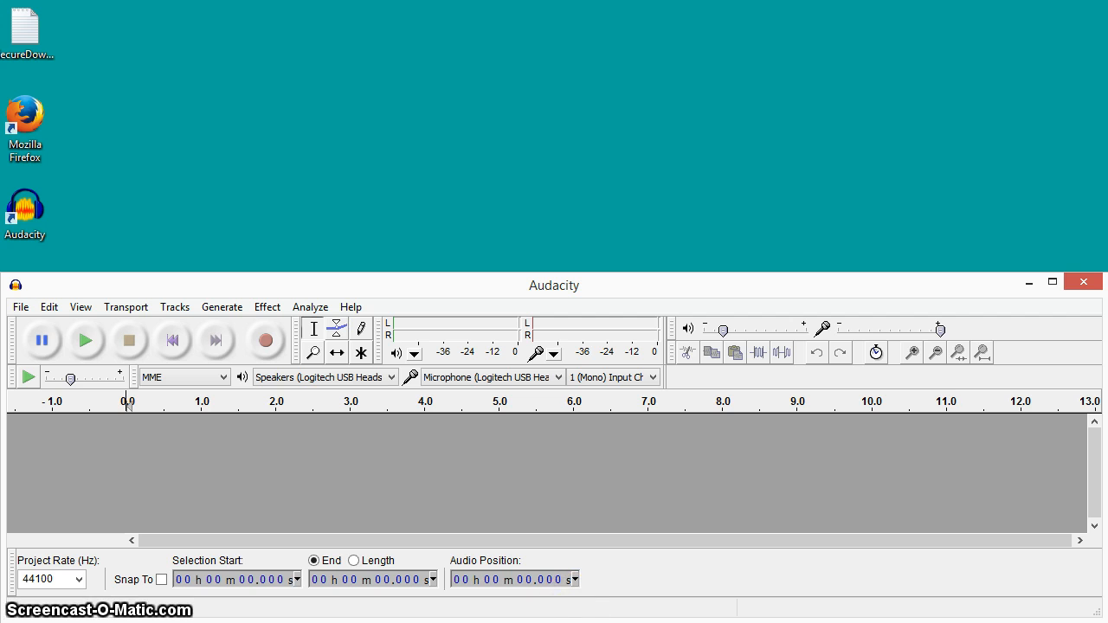
{"action": "mouse_move", "coordinate": [642, 622]}
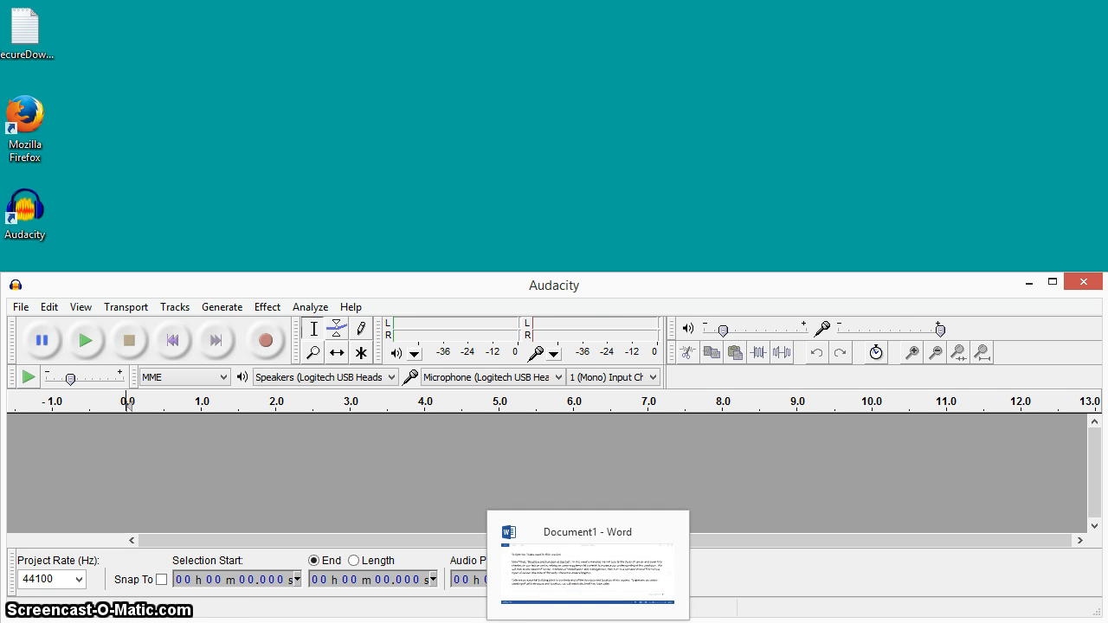
{"action": "left_click", "coordinate": [587, 622]}
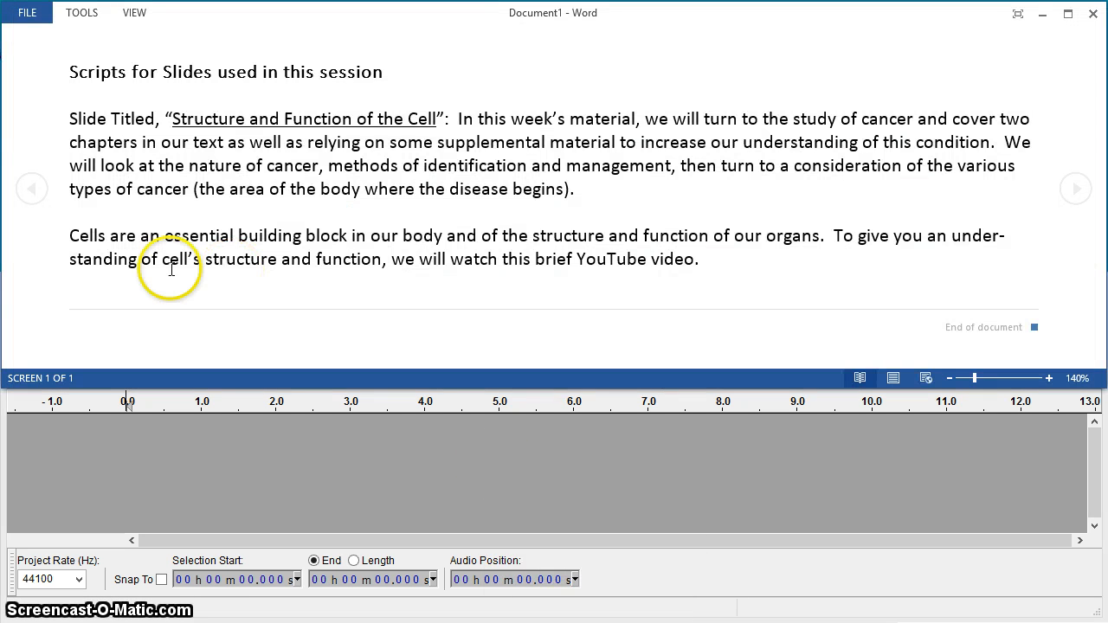
{"action": "left_click", "coordinate": [448, 467]}
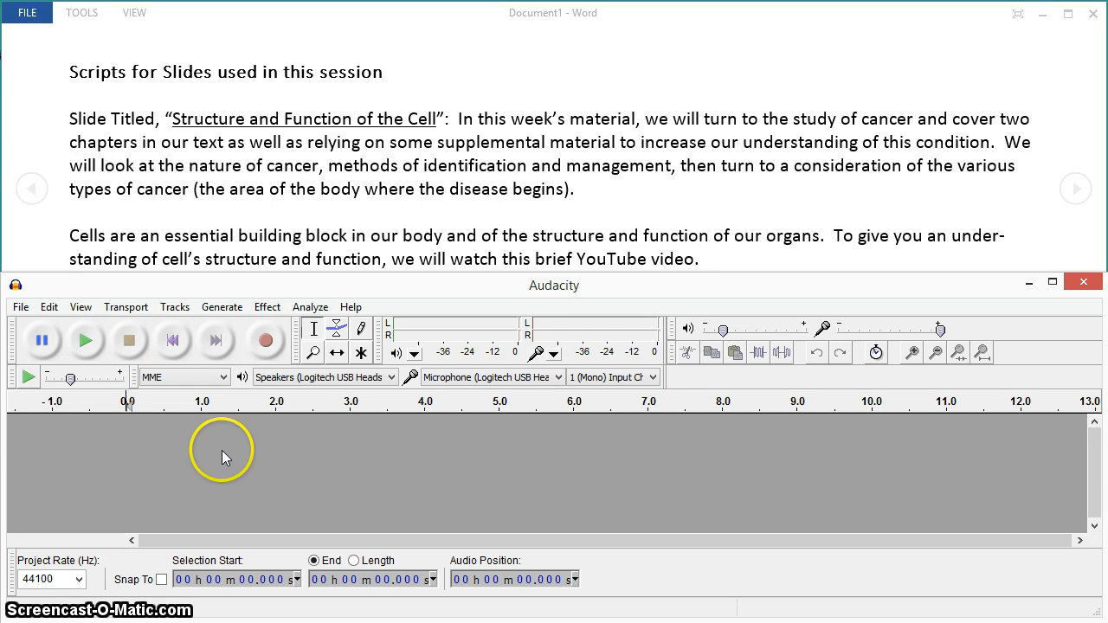
Record the narration in Audacity while reading the script in Word, ending with several seconds of silence before stopping the recording.
{"action": "left_click", "coordinate": [268, 343]}
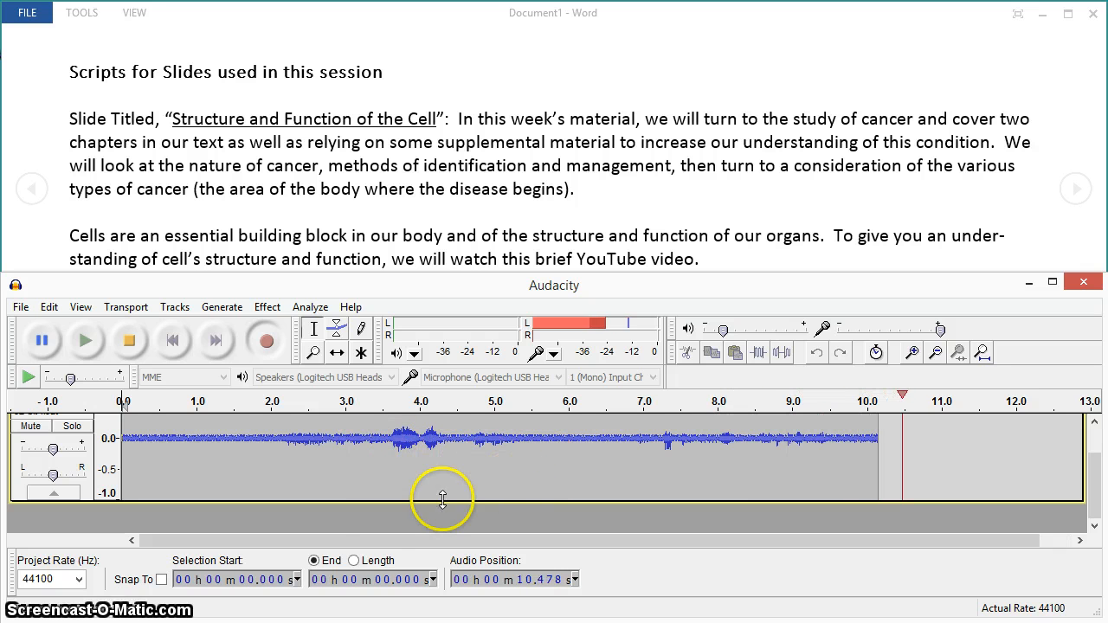
{"action": "left_click", "coordinate": [574, 46]}
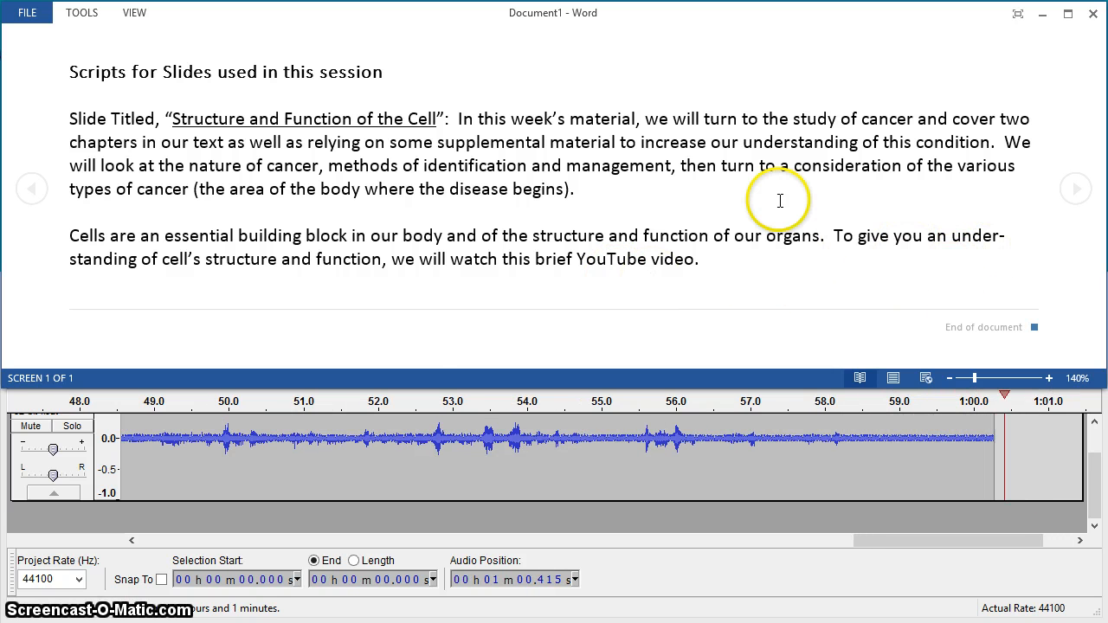
{"action": "left_click", "coordinate": [431, 542]}
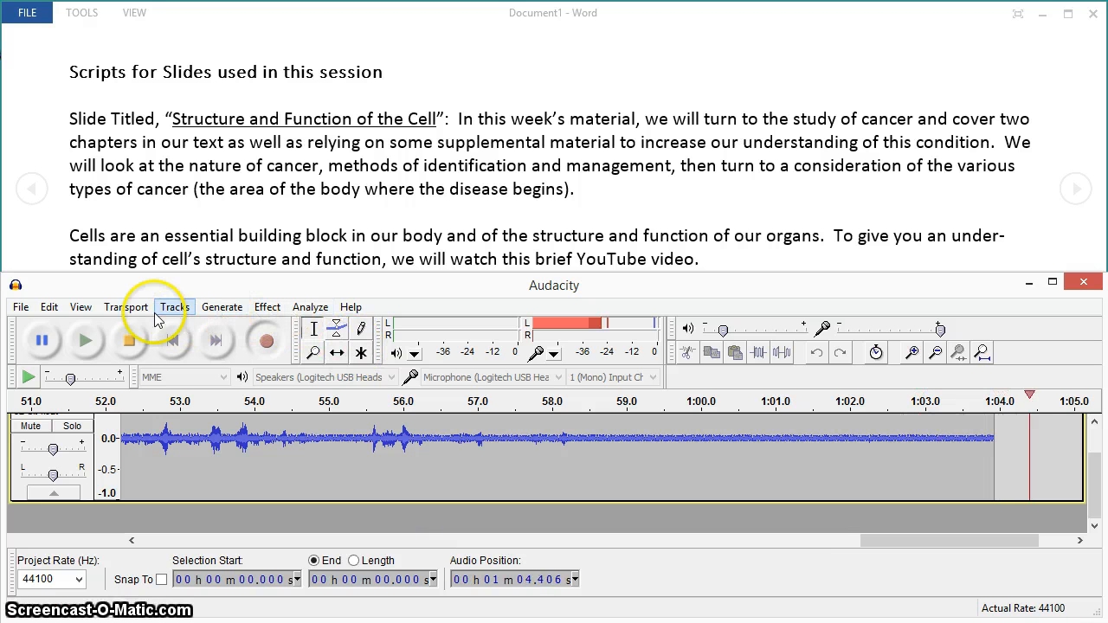
{"action": "left_click", "coordinate": [131, 341]}
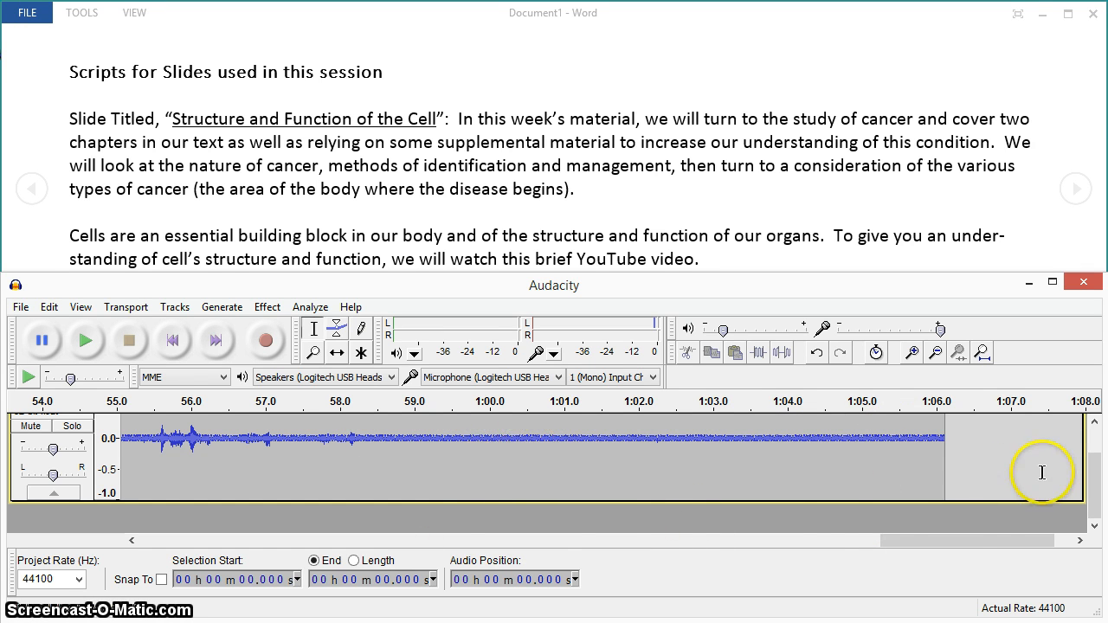
Select the silent stretch from about 59.0 s to 1:03.5 near the recording's end and capture it as the Noise Removal profile.
{"action": "left_click_drag", "start_coordinate": [947, 542], "coordinate": [67, 544]}
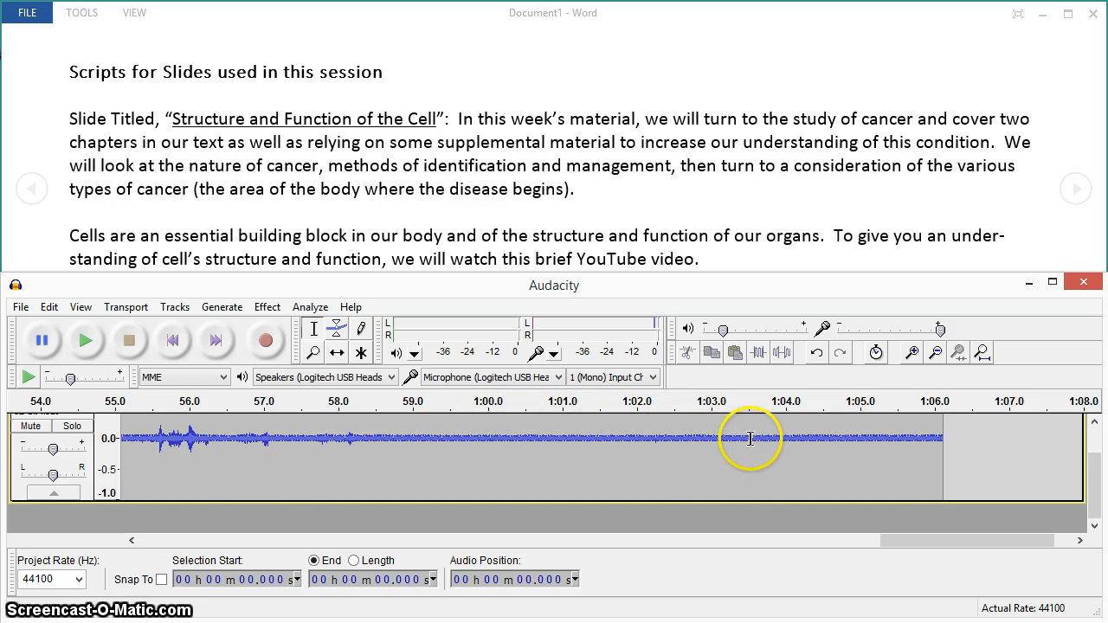
{"action": "left_click_drag", "start_coordinate": [749, 439], "coordinate": [416, 462]}
{"action": "scroll", "coordinate": [412, 462], "scroll_direction": "up", "scroll_amount": 1}
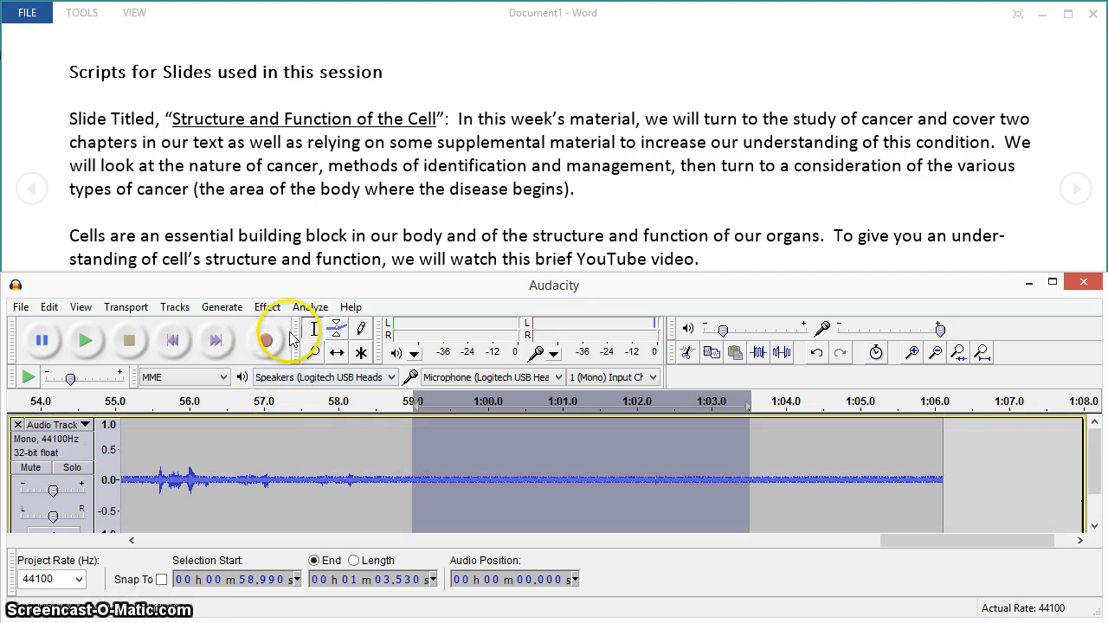
{"action": "left_click", "coordinate": [267, 309]}
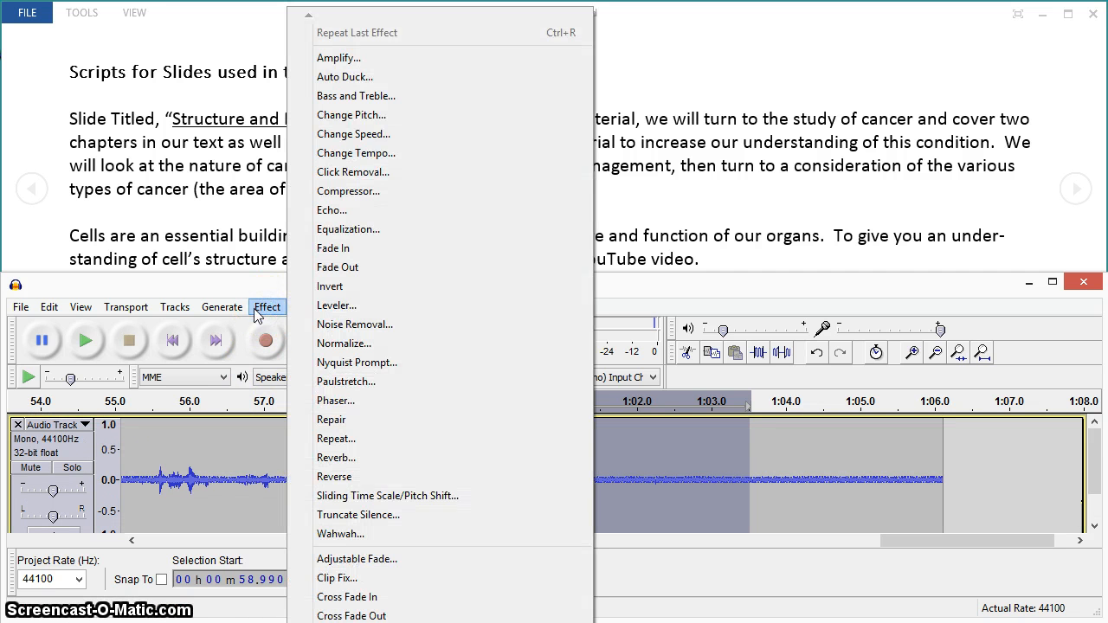
{"action": "left_click", "coordinate": [358, 329]}
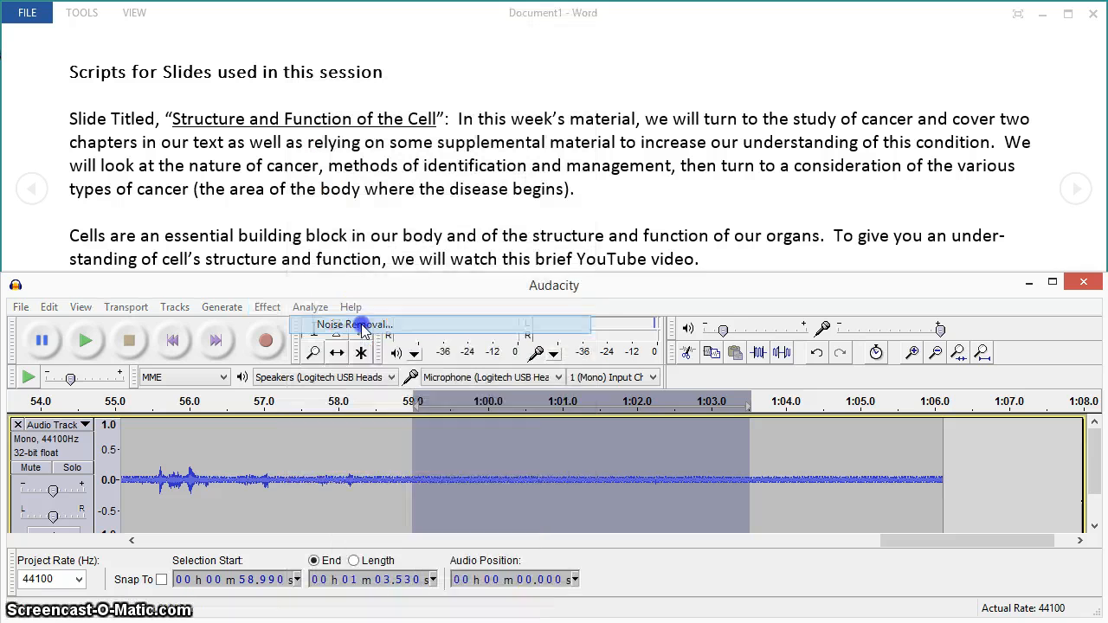
{"action": "left_click", "coordinate": [554, 357]}
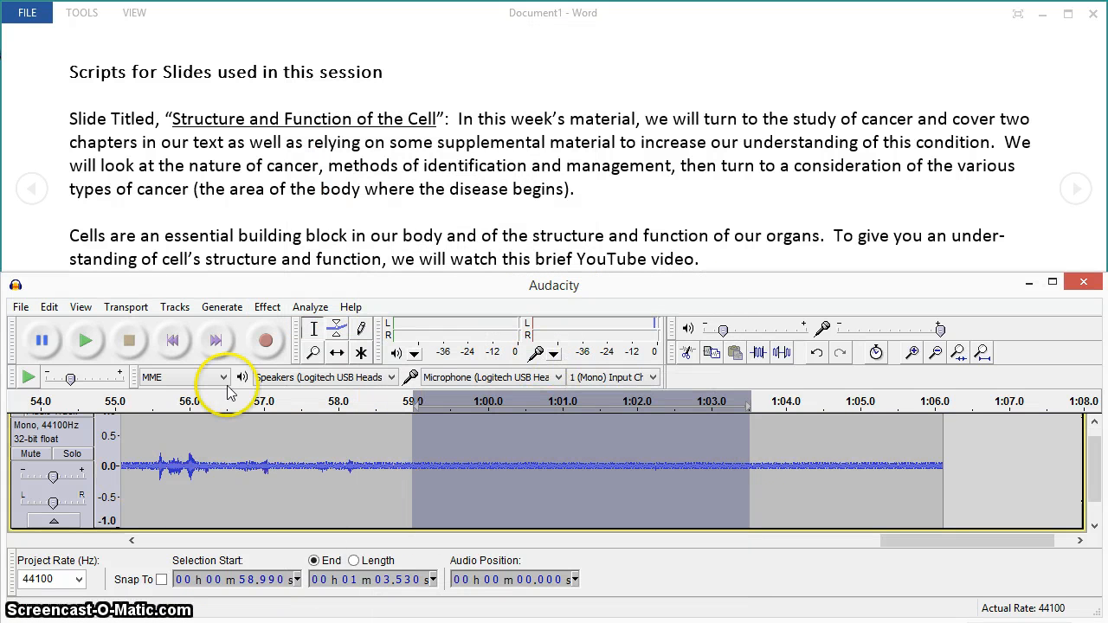
Apply Noise Removal to the entire recording with 24 dB noise reduction, 0.00 dB sensitivity, 150 Hz smoothing and 0.15 s attack/decay.
{"action": "left_click", "coordinate": [49, 307]}
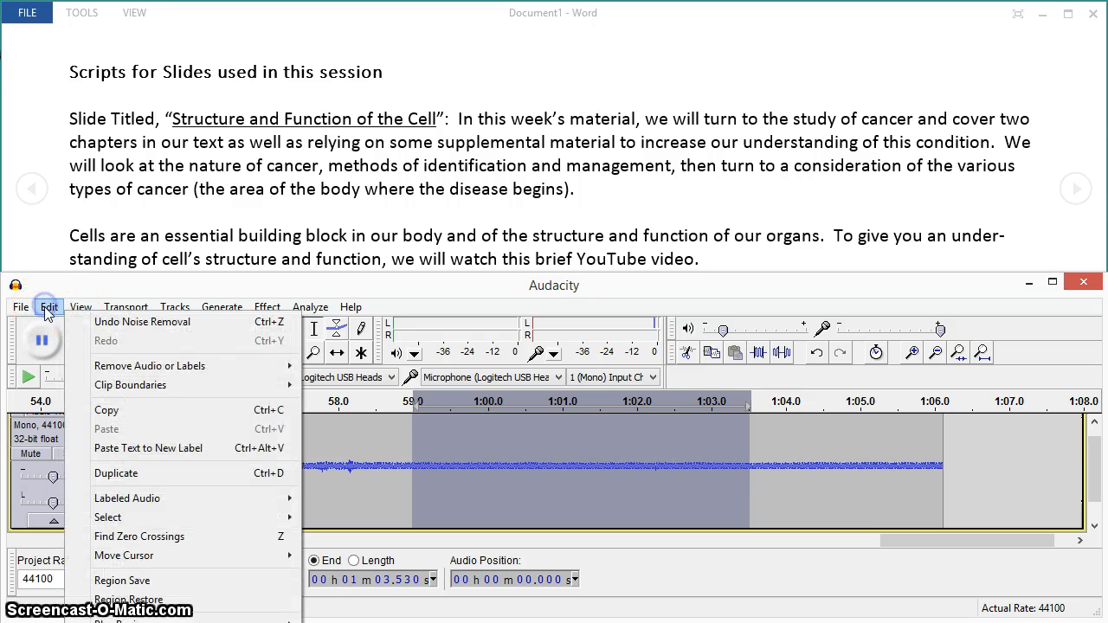
{"action": "mouse_move", "coordinate": [130, 524]}
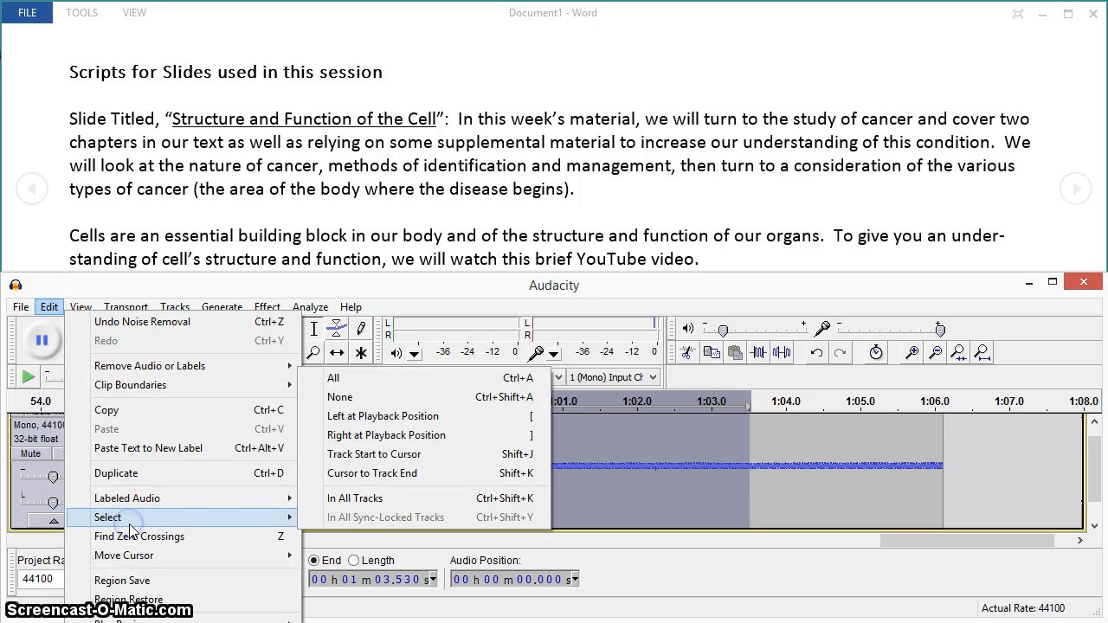
{"action": "left_click", "coordinate": [354, 379]}
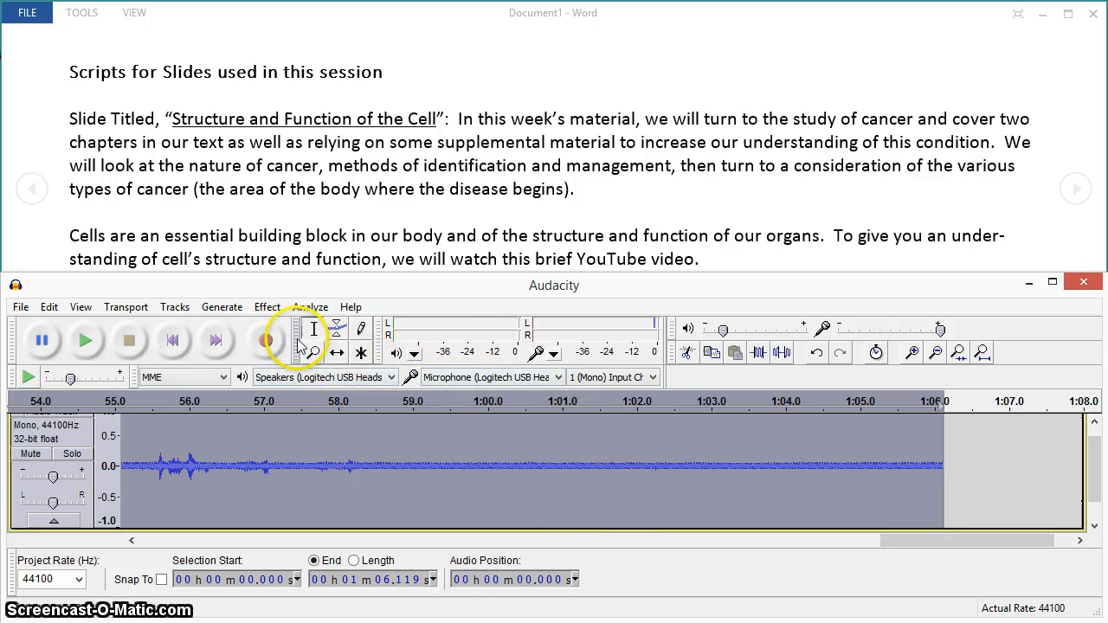
{"action": "left_click", "coordinate": [268, 307]}
{"action": "left_click", "coordinate": [373, 321]}
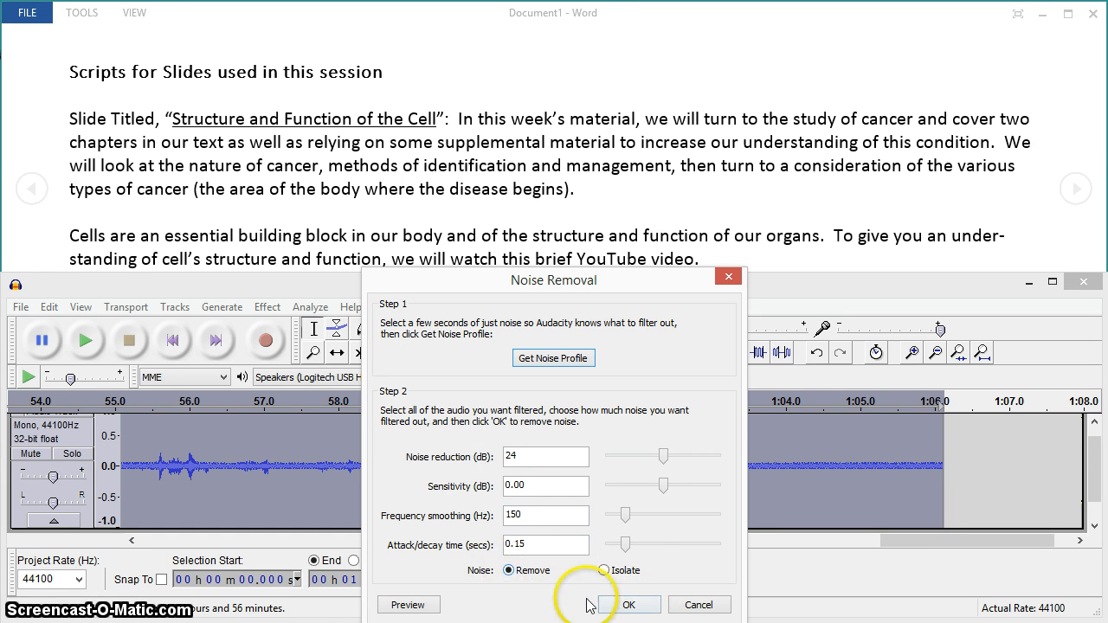
{"action": "left_click", "coordinate": [632, 604]}
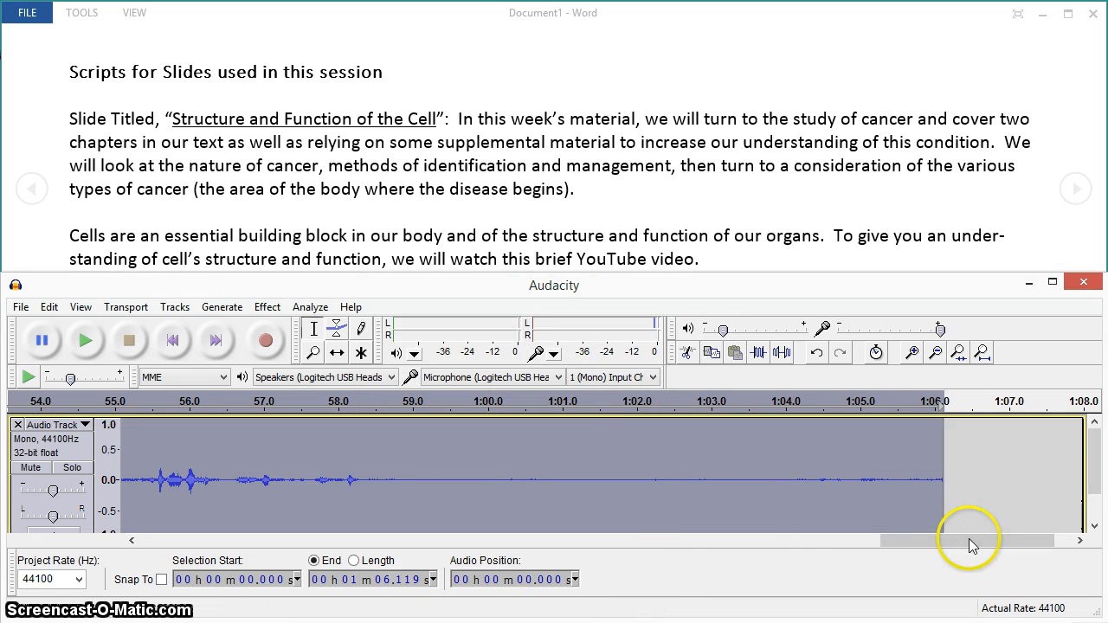
Normalize the whole recording to a maximum amplitude of -1.0 dB with DC offset removal.
{"action": "left_click_drag", "start_coordinate": [969, 540], "coordinate": [186, 564]}
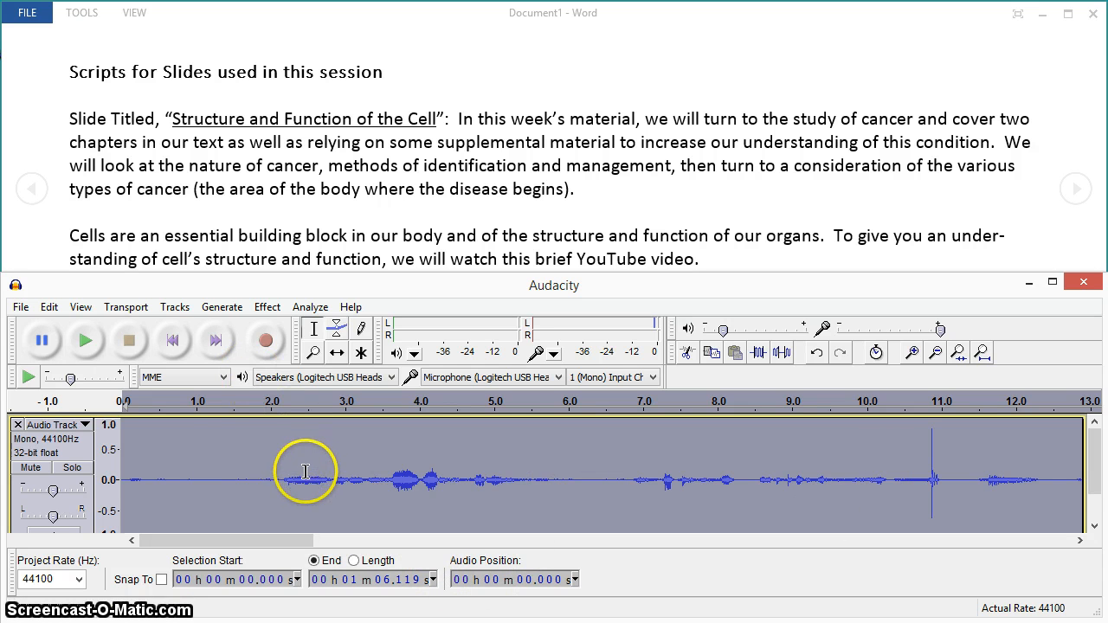
{"action": "left_click", "coordinate": [268, 308]}
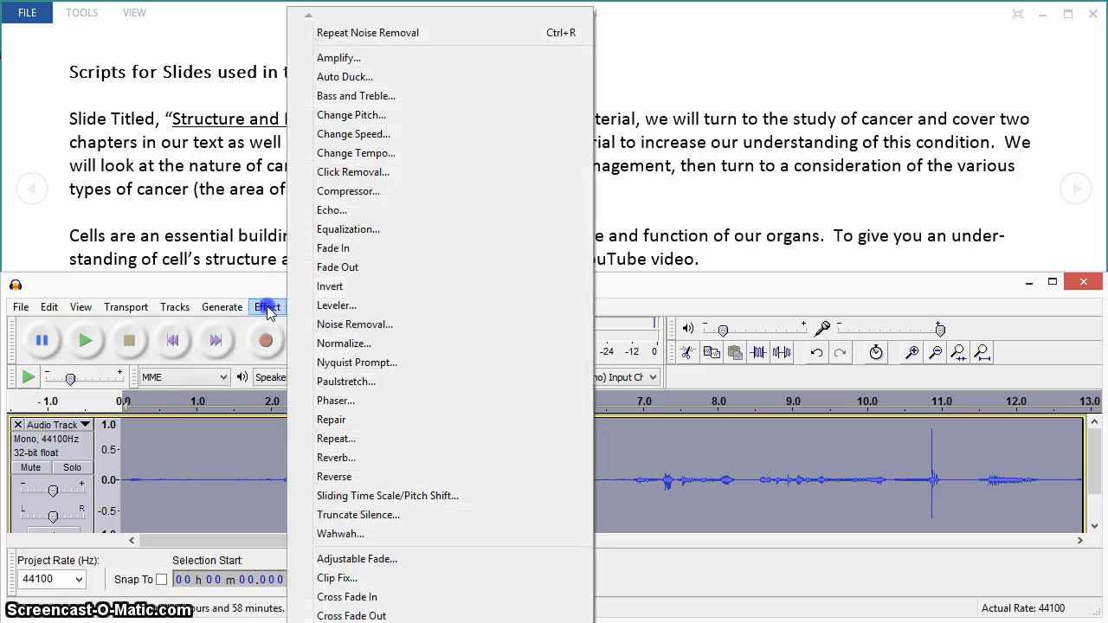
{"action": "left_click", "coordinate": [337, 343]}
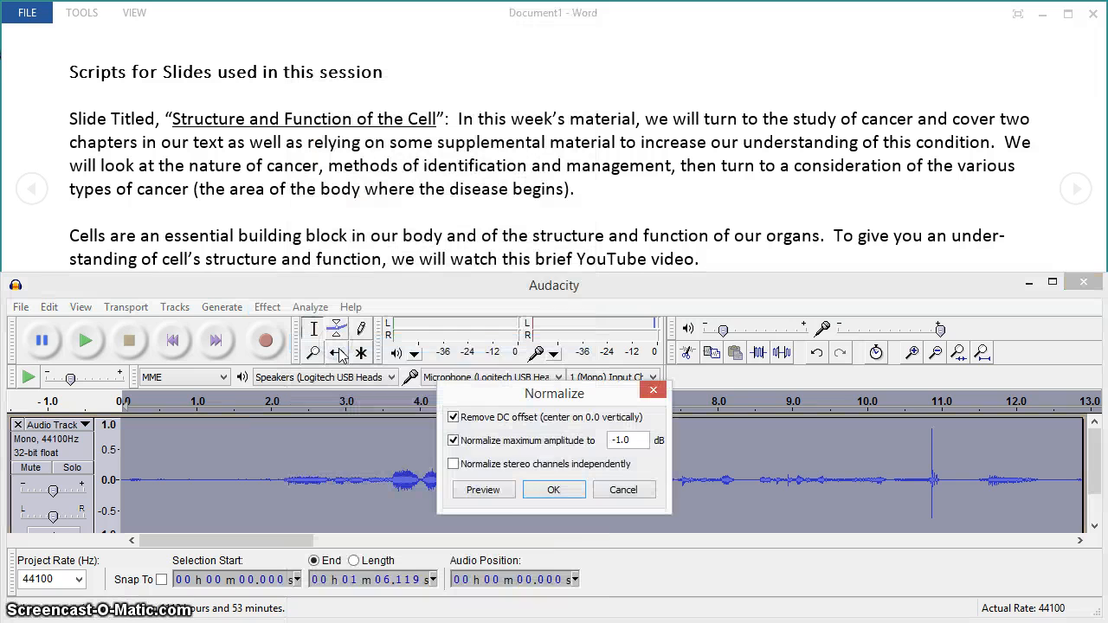
{"action": "left_click", "coordinate": [554, 490]}
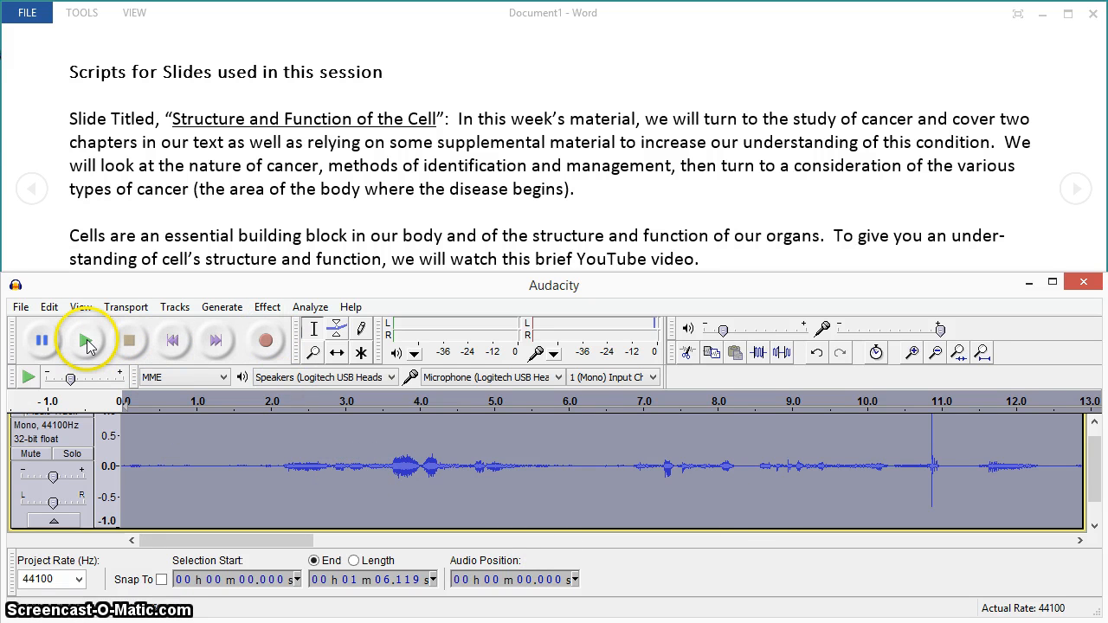
Play the cleaned recording from the start to check the sound, and stop playback.
{"action": "left_click", "coordinate": [172, 340]}
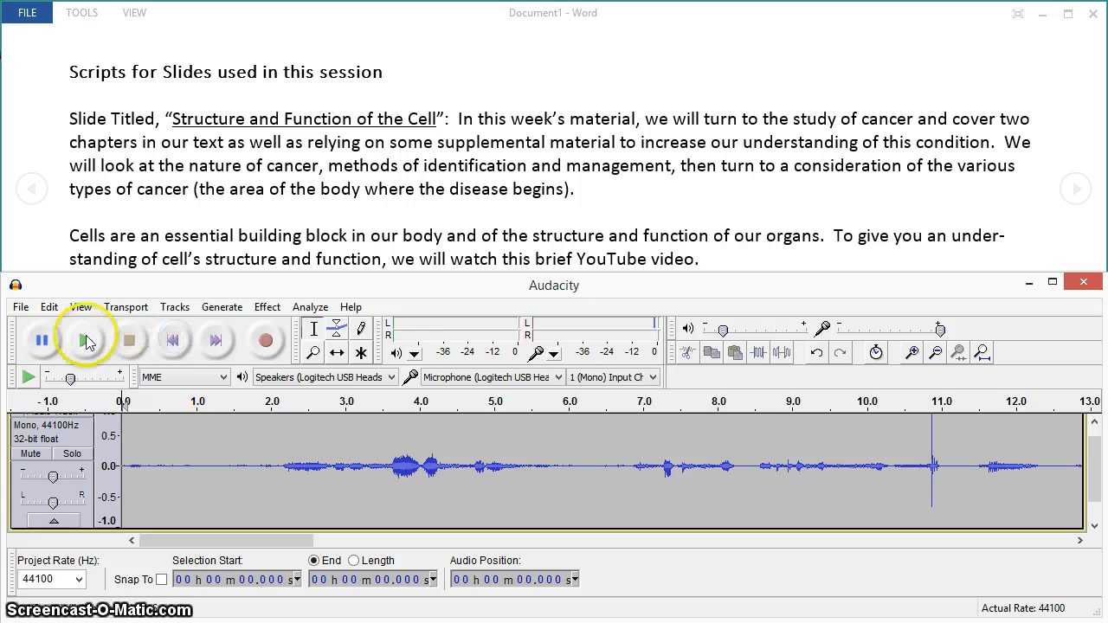
{"action": "left_click", "coordinate": [87, 340]}
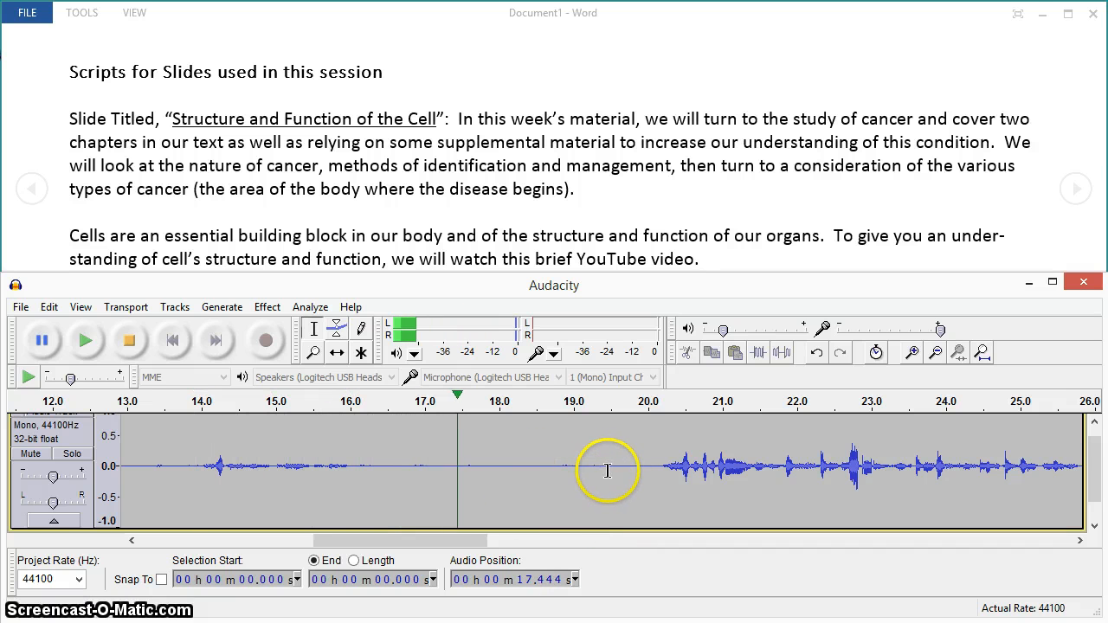
{"action": "left_click", "coordinate": [126, 344]}
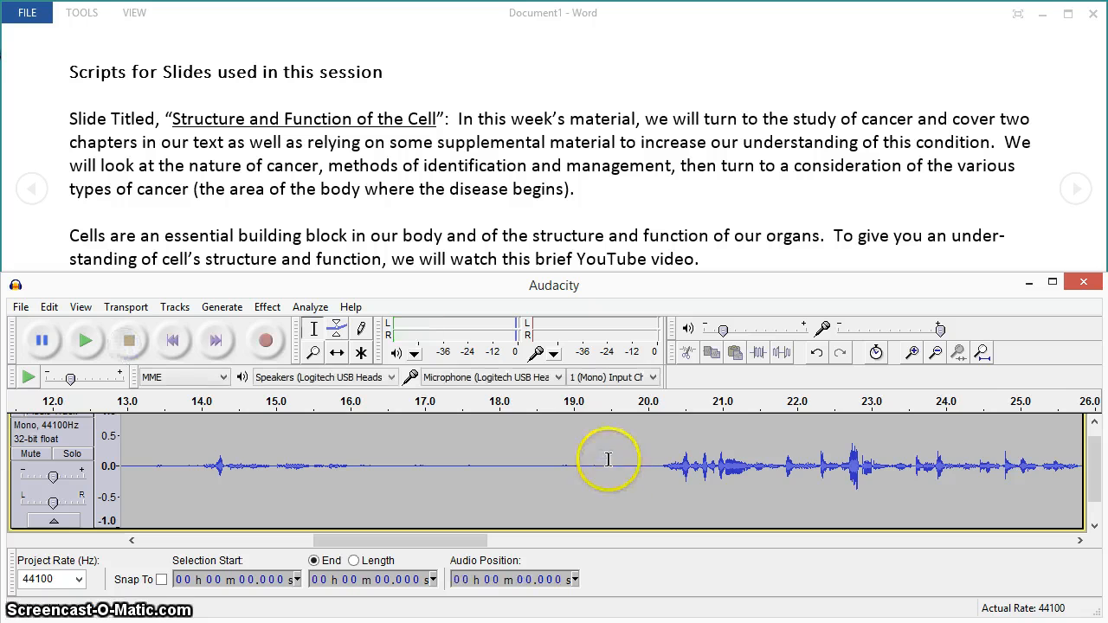
Delete the unwanted opening of the recording, from the start to about 19.7 s.
{"action": "left_click_drag", "start_coordinate": [622, 462], "coordinate": [125, 467]}
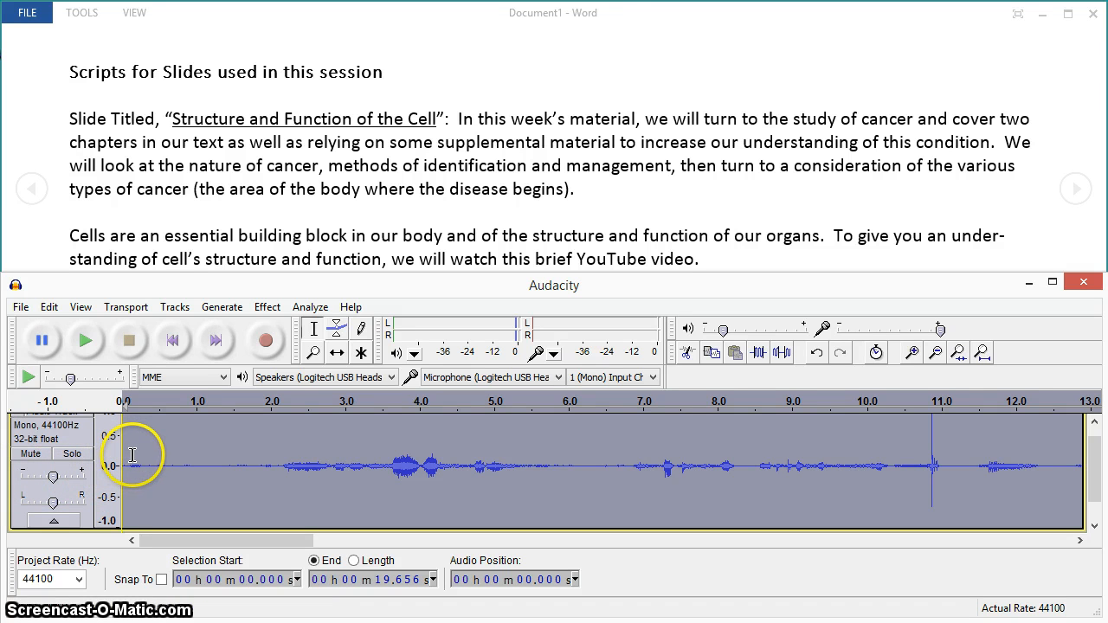
{"action": "key", "text": "Delete"}
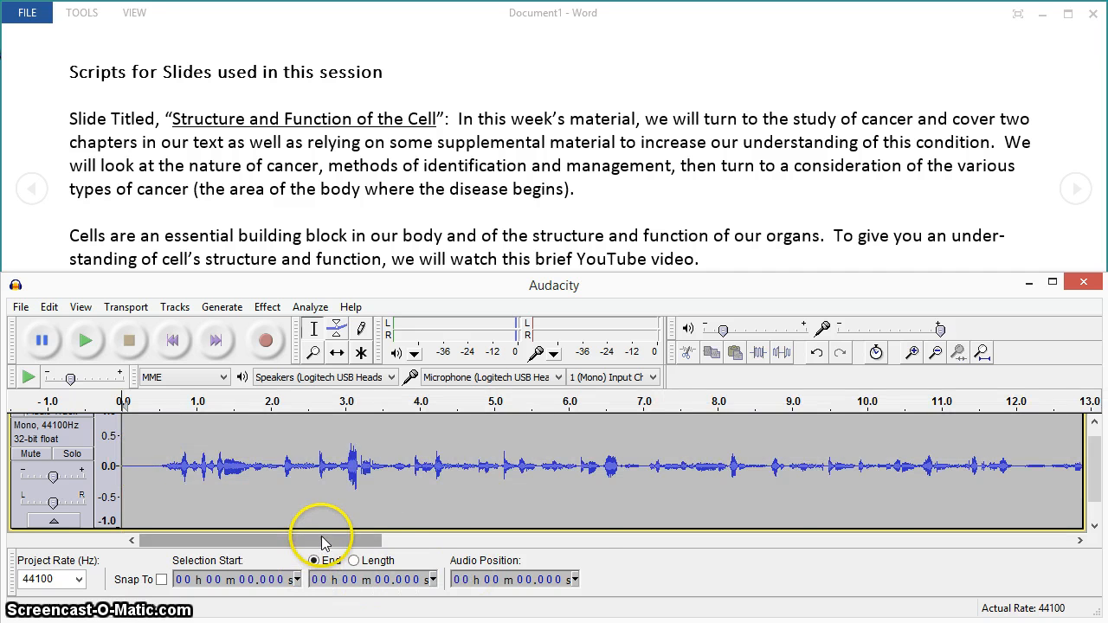
Play the recording's ending from about 36.9 s and delete the silent tail from about 39.3 s to the end.
{"action": "left_click_drag", "start_coordinate": [324, 541], "coordinate": [1070, 519]}
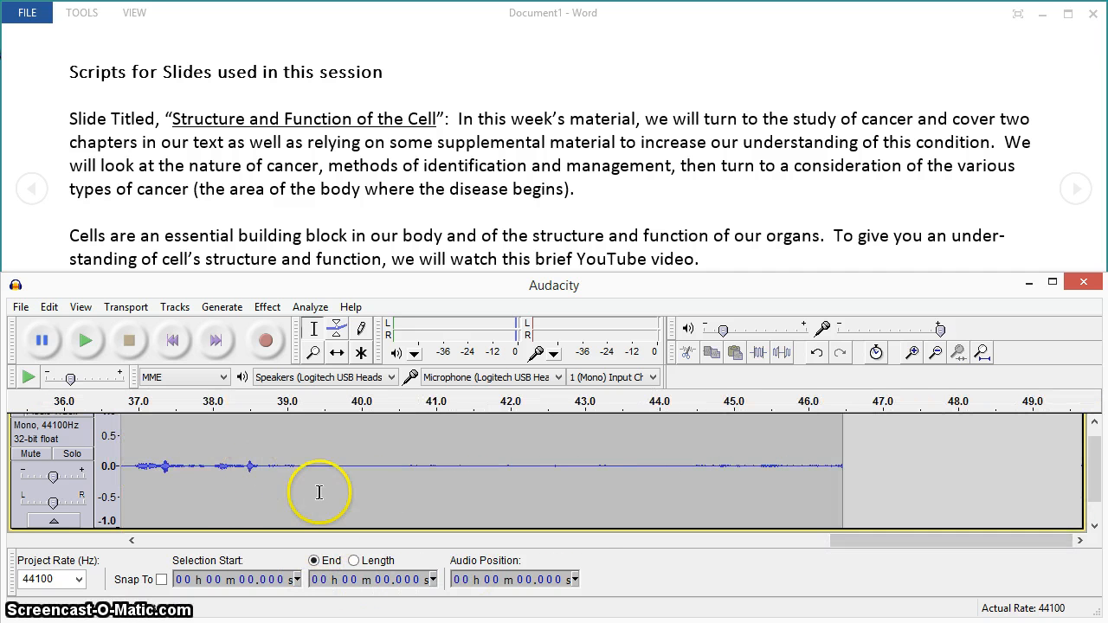
{"action": "left_click", "coordinate": [123, 467]}
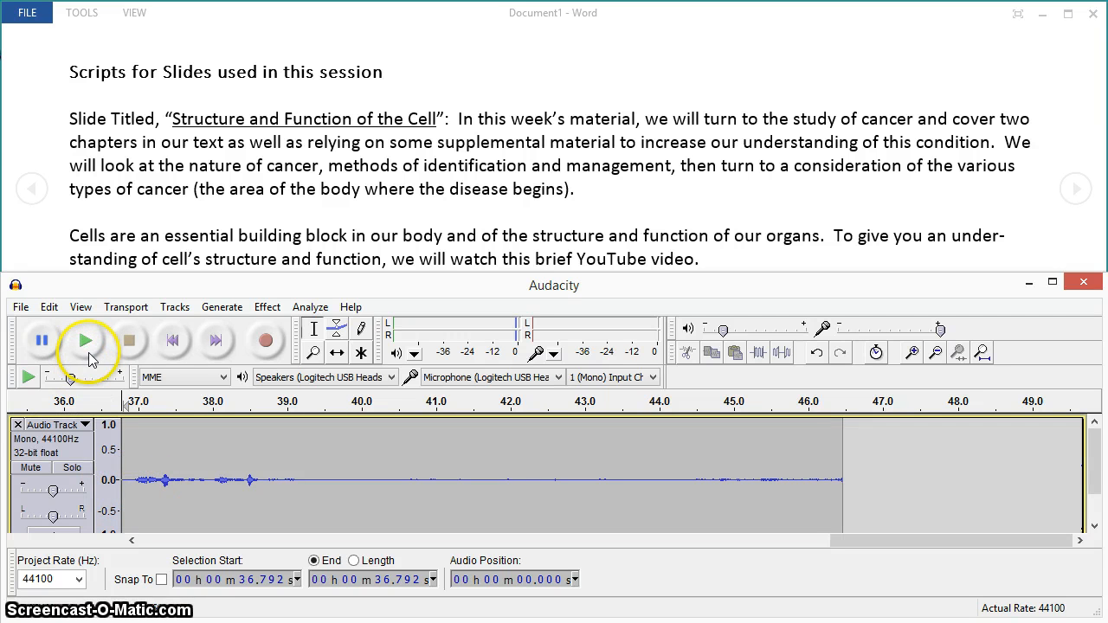
{"action": "left_click", "coordinate": [133, 465]}
{"action": "left_click", "coordinate": [83, 344]}
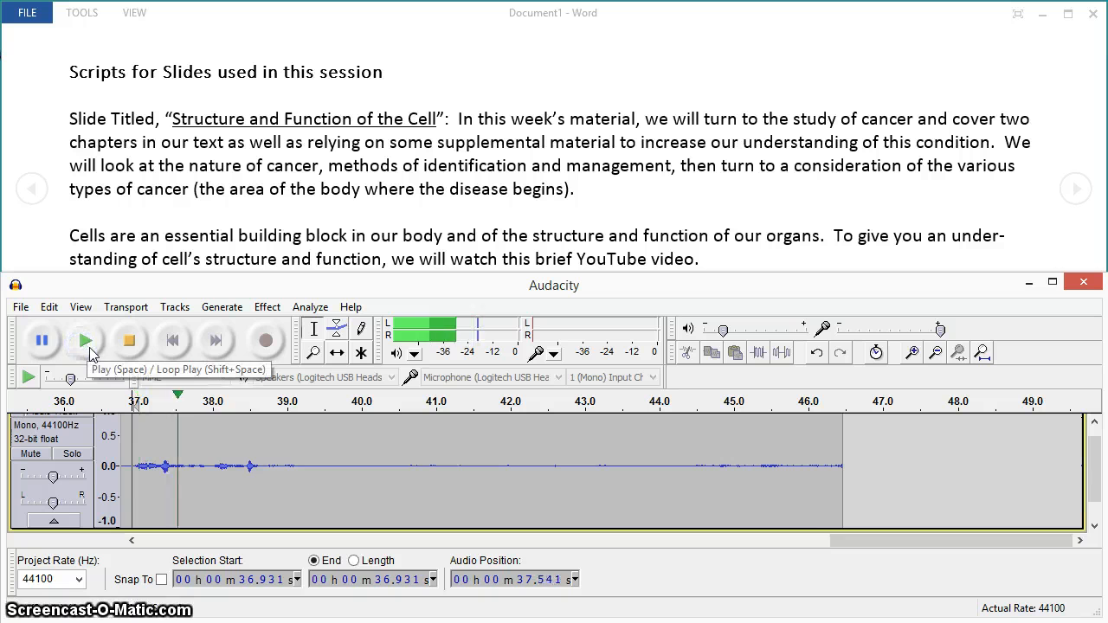
{"action": "left_click", "coordinate": [304, 468]}
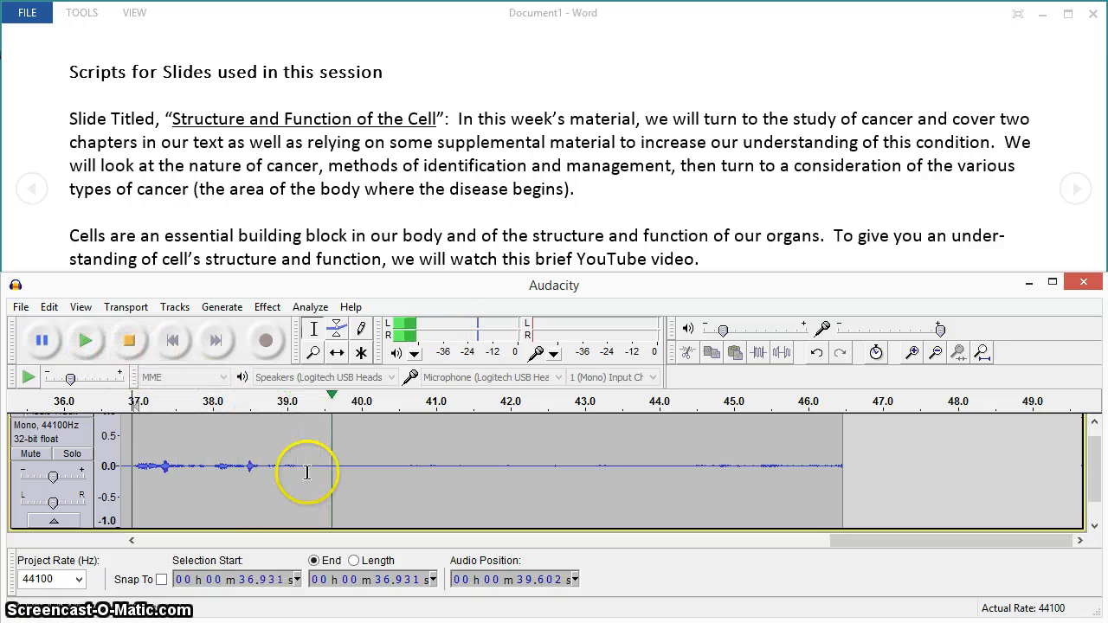
{"action": "left_click", "coordinate": [129, 340]}
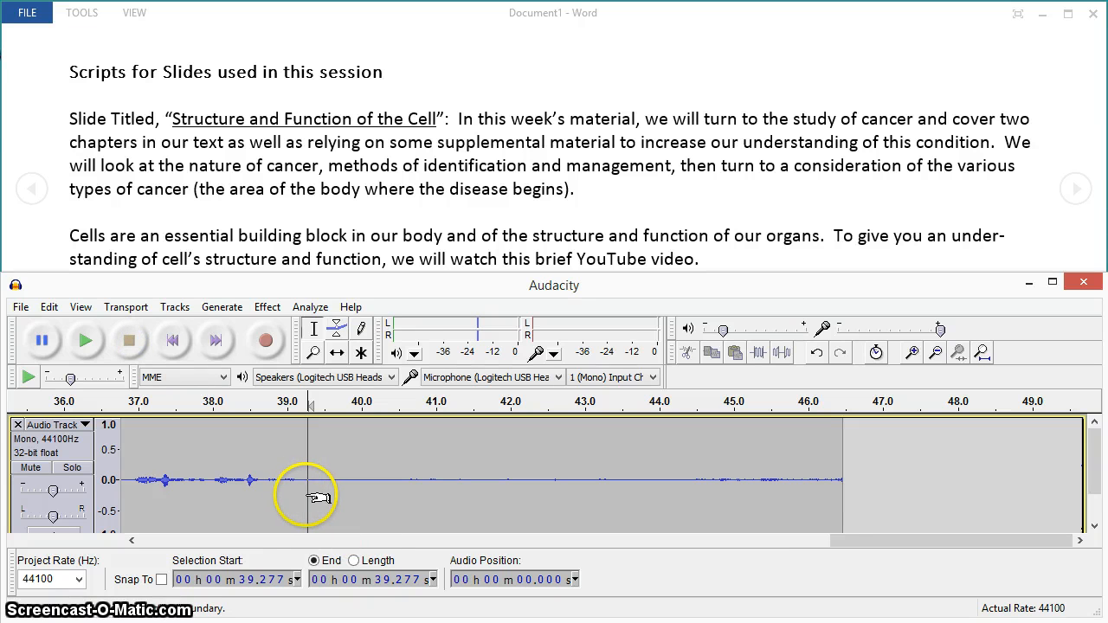
{"action": "left_click_drag", "start_coordinate": [307, 497], "coordinate": [885, 502]}
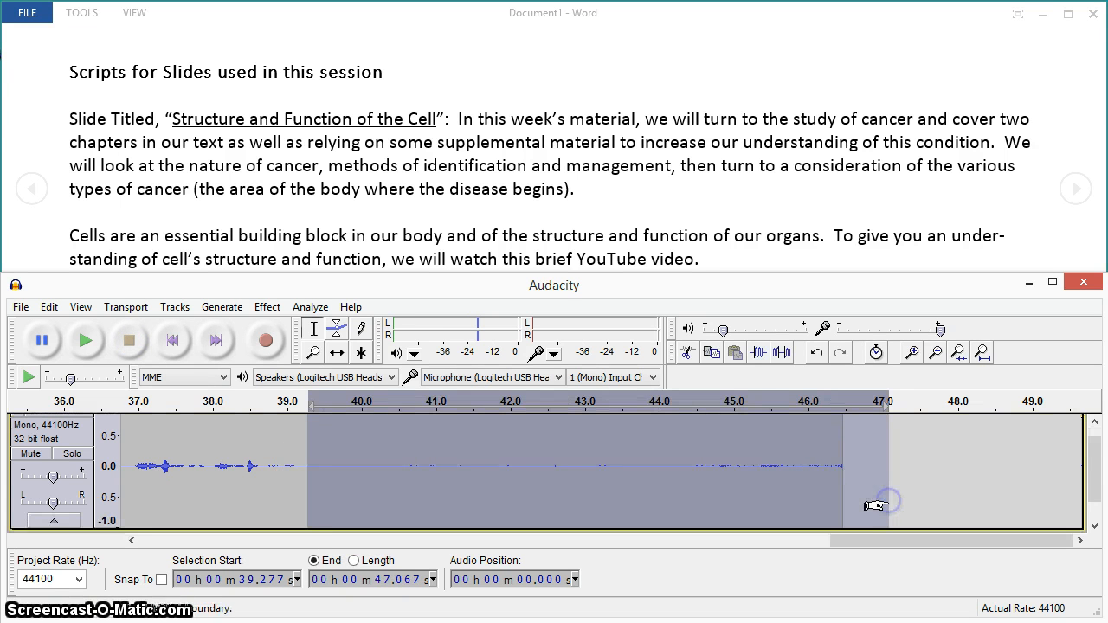
{"action": "key", "text": "Delete"}
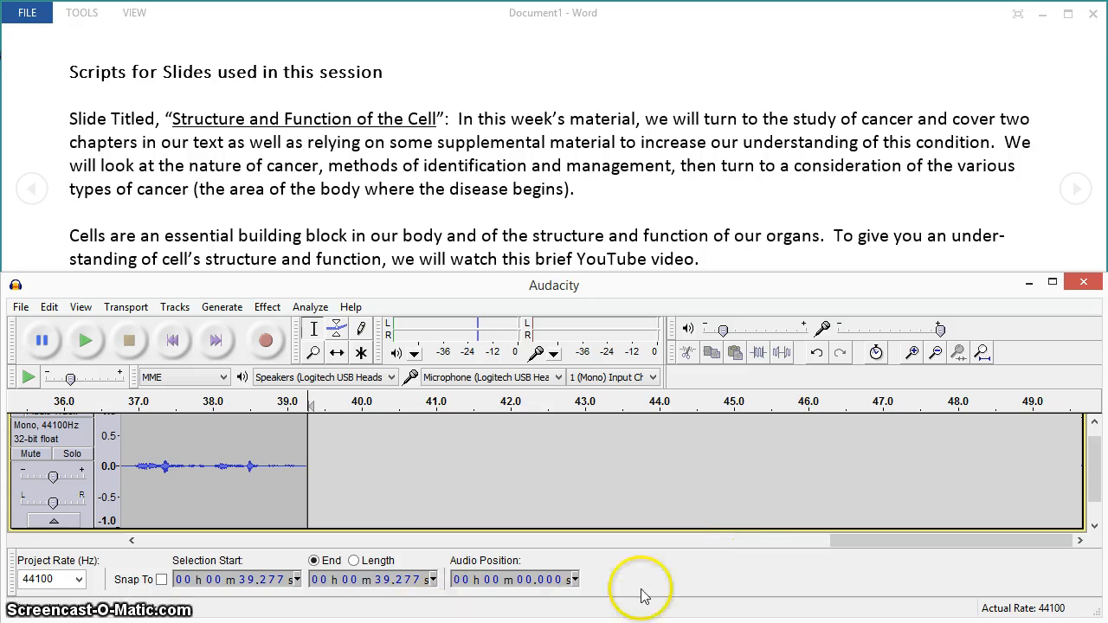
Preview and apply Bass and Treble to the entire recording with bass 5.5 dB, treble 0.0 dB and level -1.2 dB.
{"action": "left_click_drag", "start_coordinate": [868, 542], "coordinate": [145, 543]}
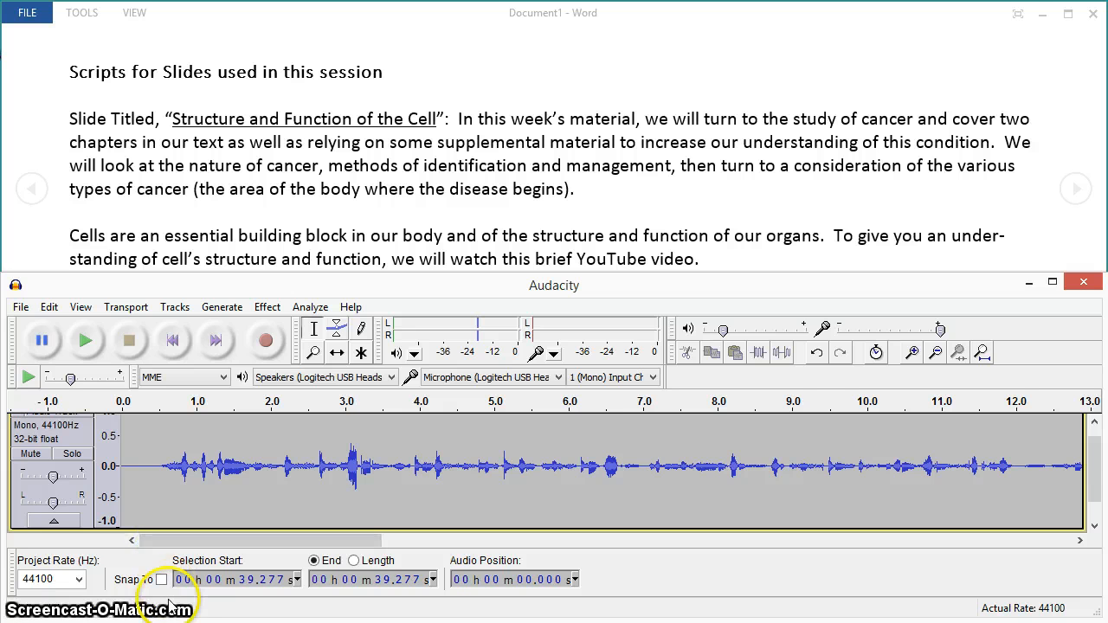
{"action": "left_click", "coordinate": [276, 310]}
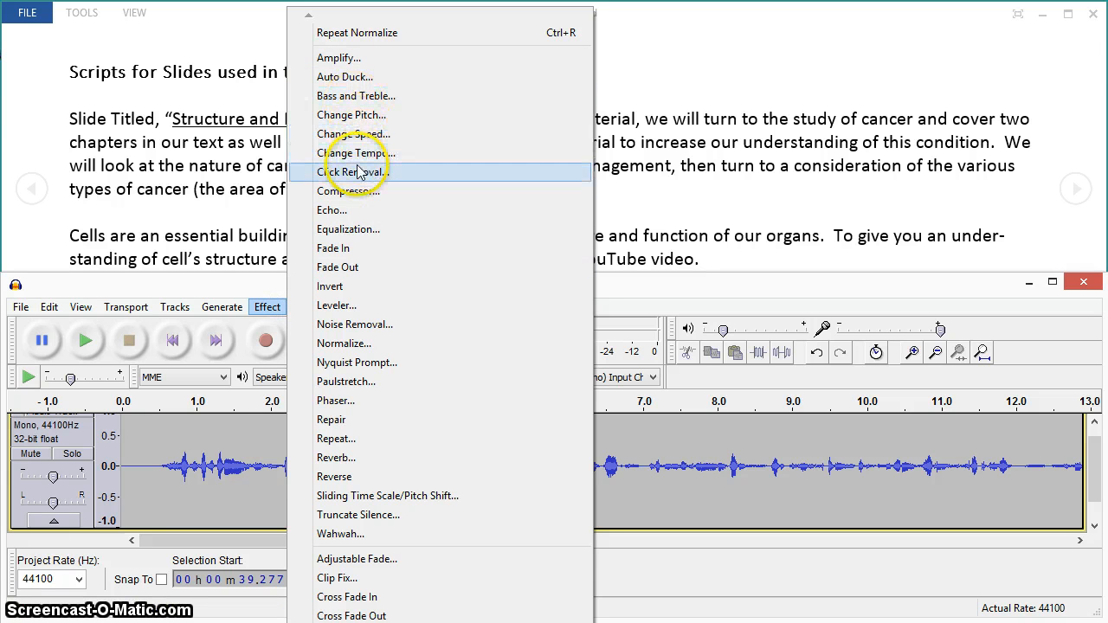
{"action": "left_click", "coordinate": [357, 96]}
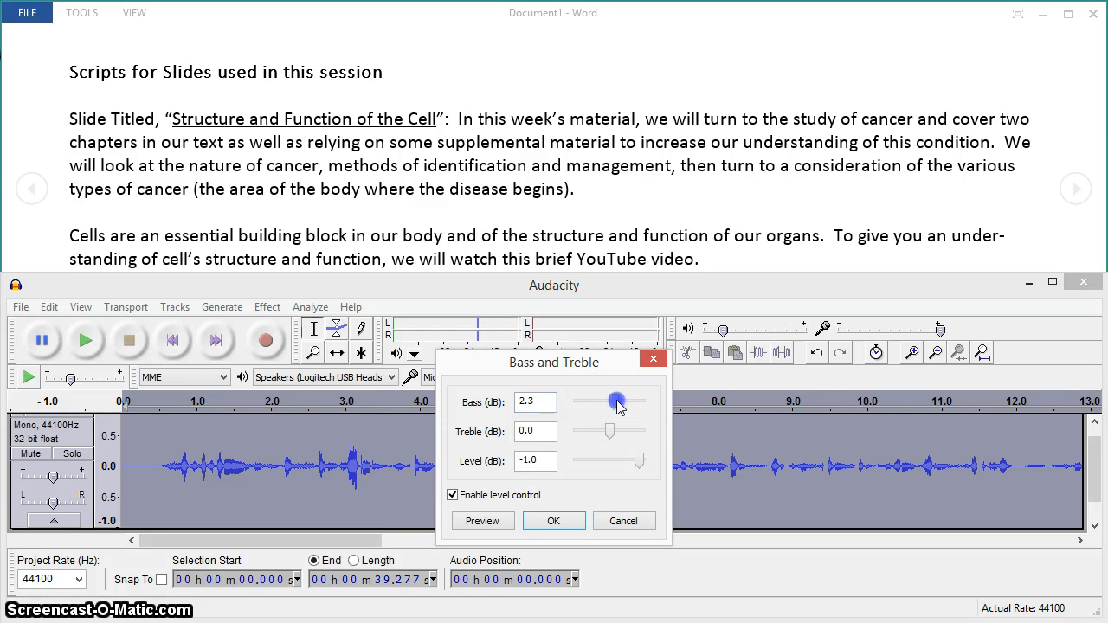
{"action": "left_click", "coordinate": [561, 526]}
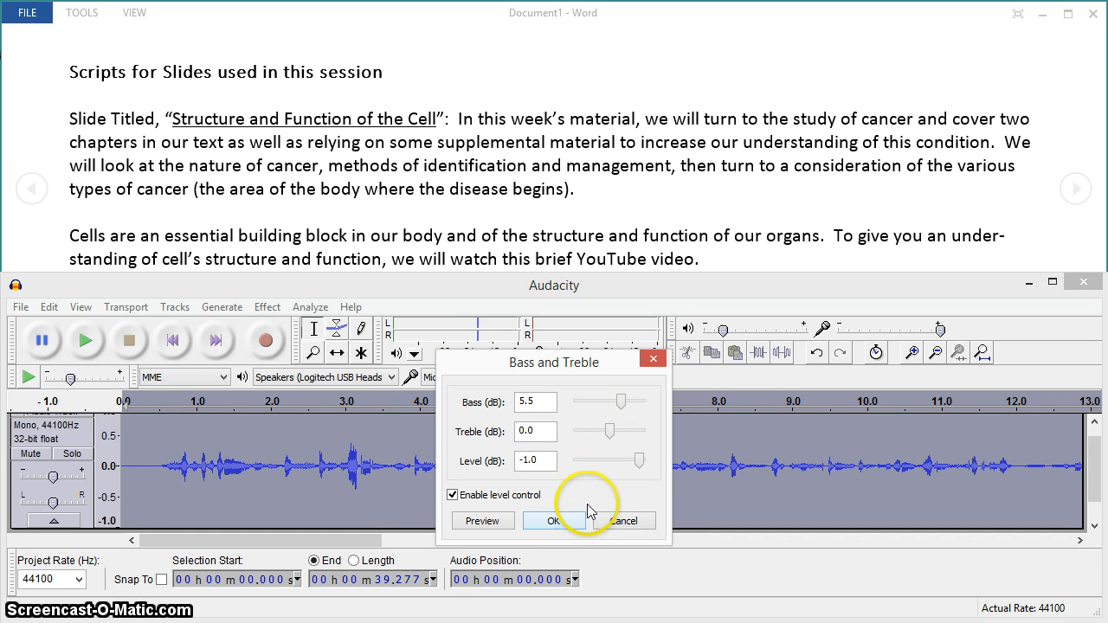
{"action": "left_click_drag", "start_coordinate": [638, 465], "coordinate": [635, 464]}
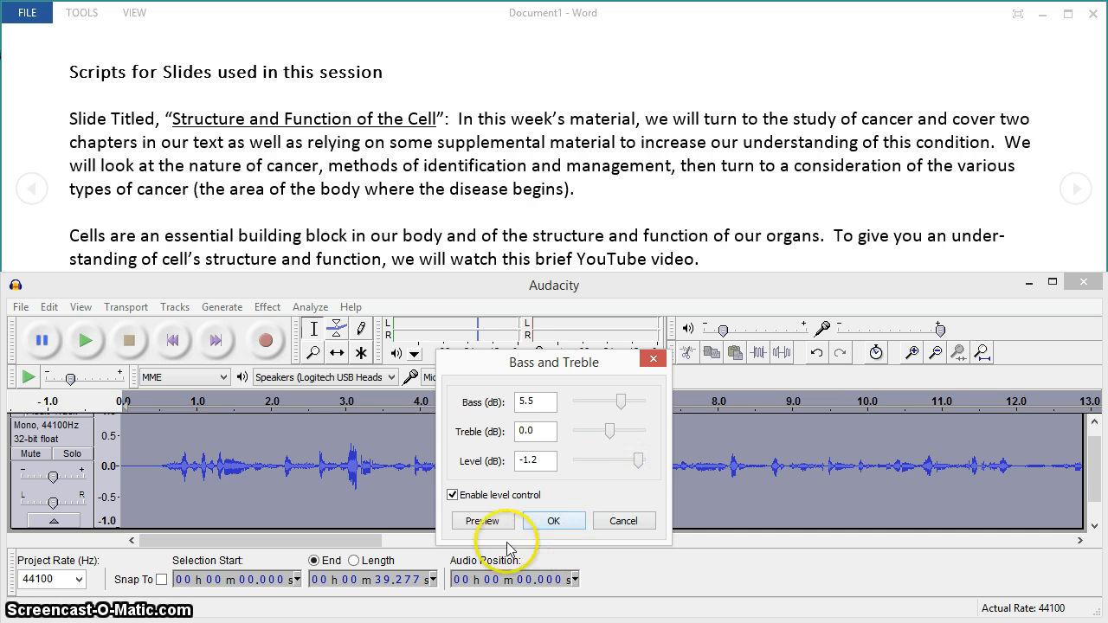
{"action": "left_click", "coordinate": [482, 522]}
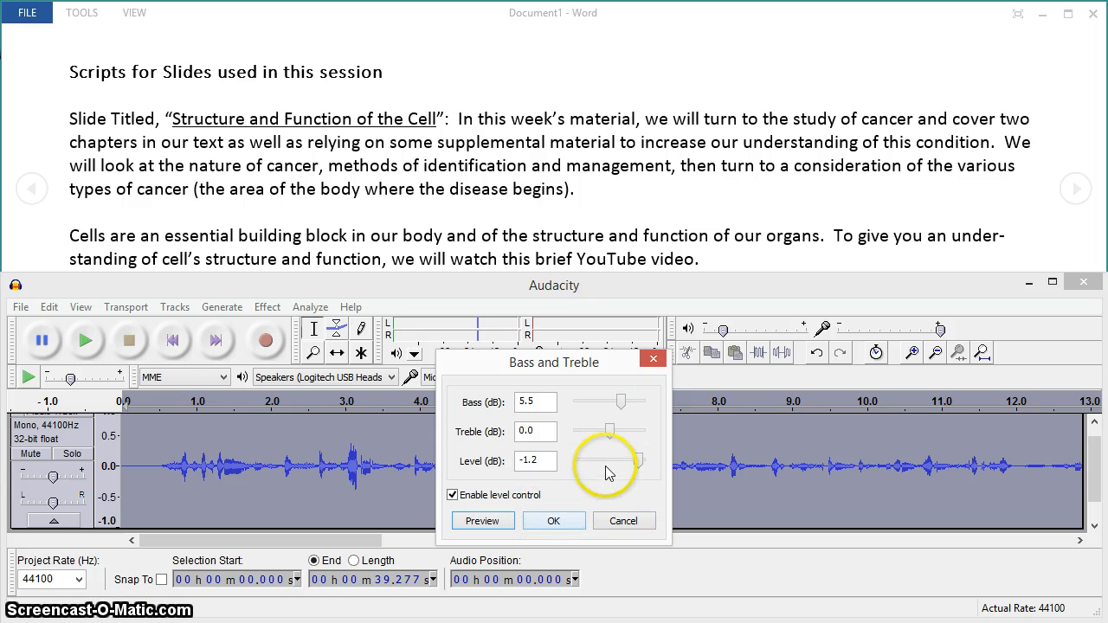
{"action": "left_click", "coordinate": [558, 521]}
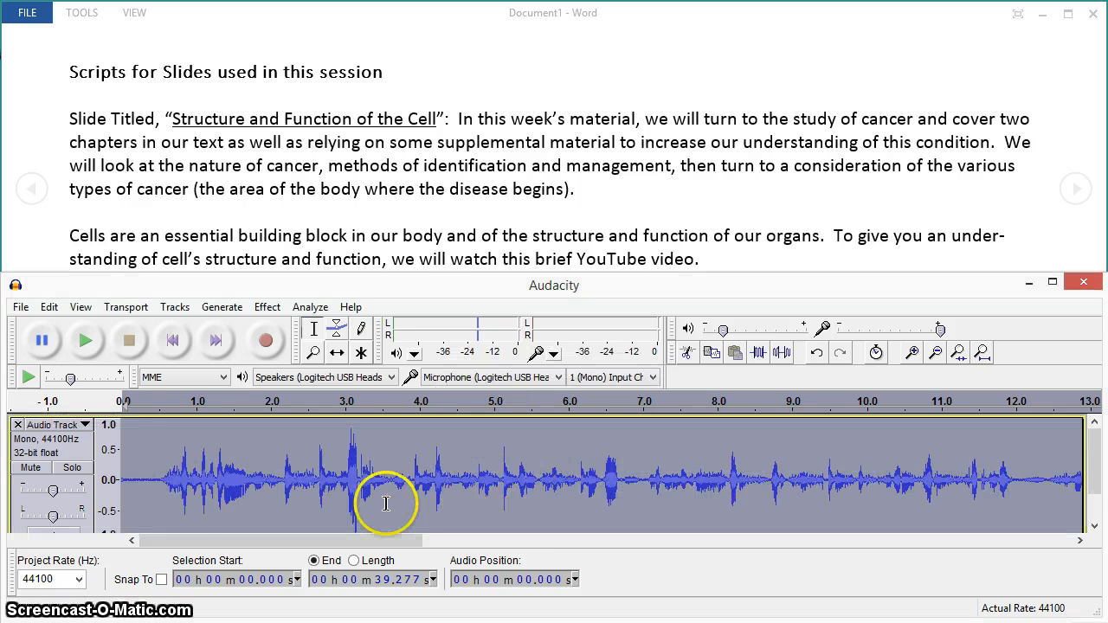
Save the project to the Desktop as slide01_audio in the Audacity project format.
{"action": "left_click", "coordinate": [20, 308]}
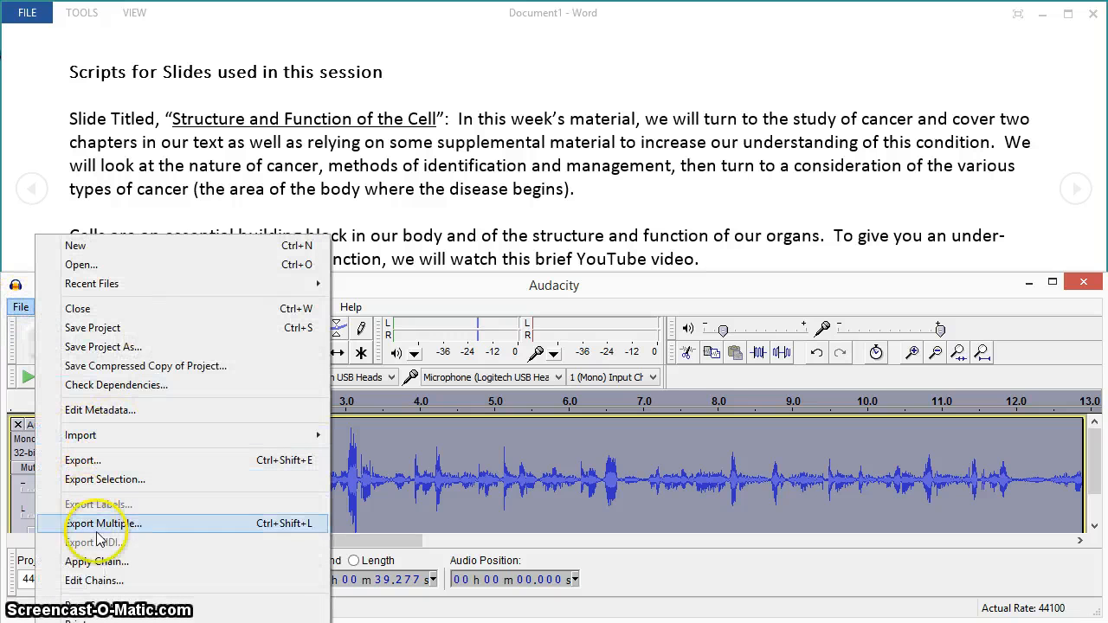
{"action": "left_click", "coordinate": [101, 348]}
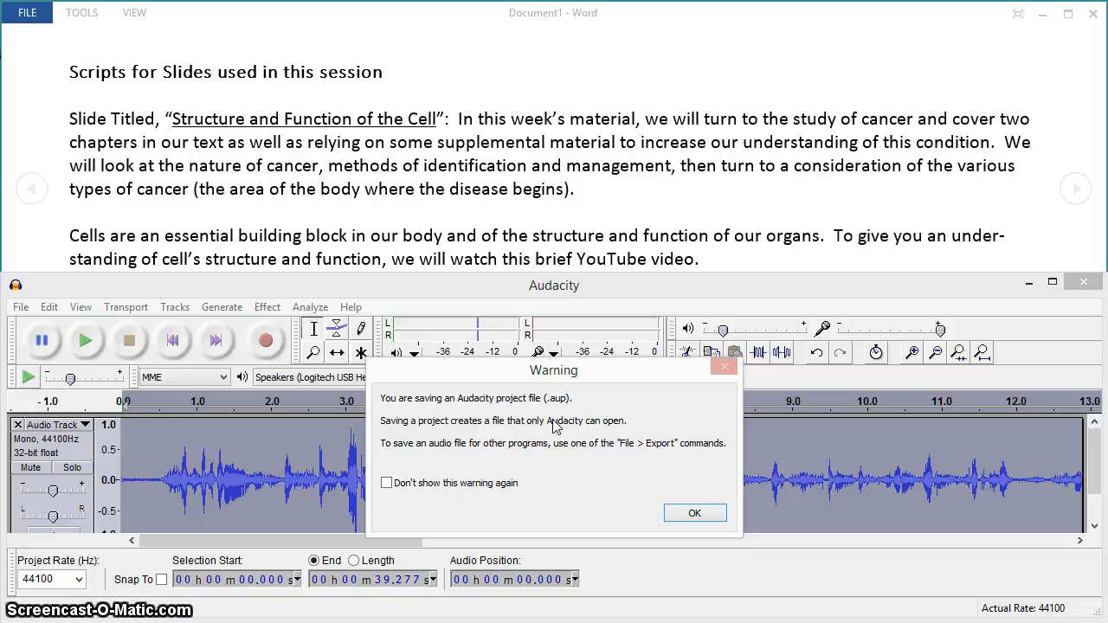
{"action": "left_click", "coordinate": [694, 516]}
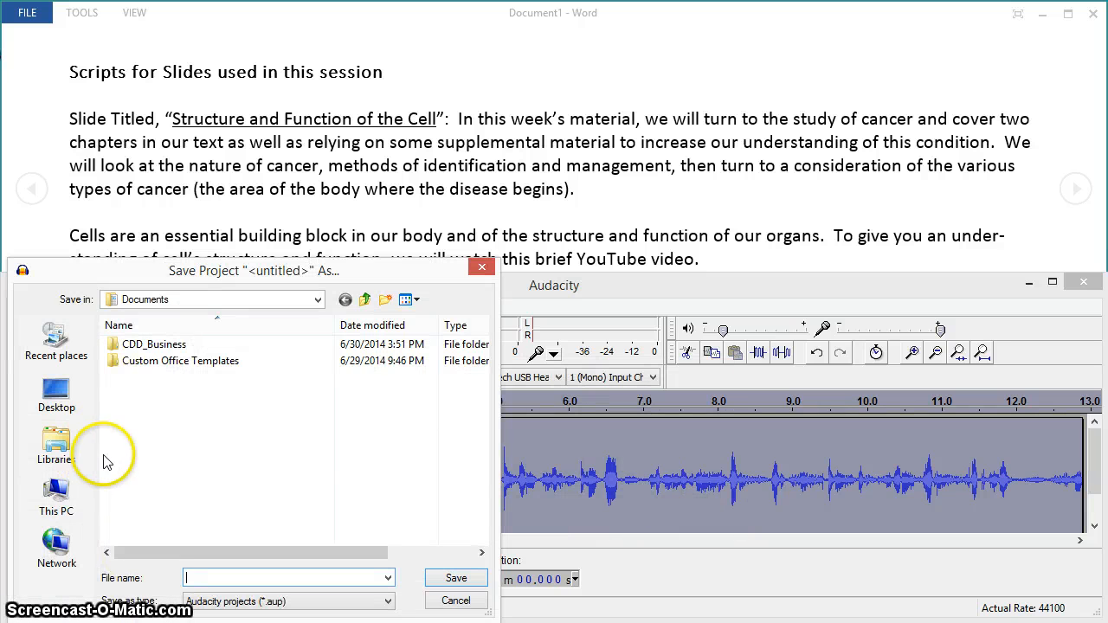
{"action": "left_click", "coordinate": [75, 398]}
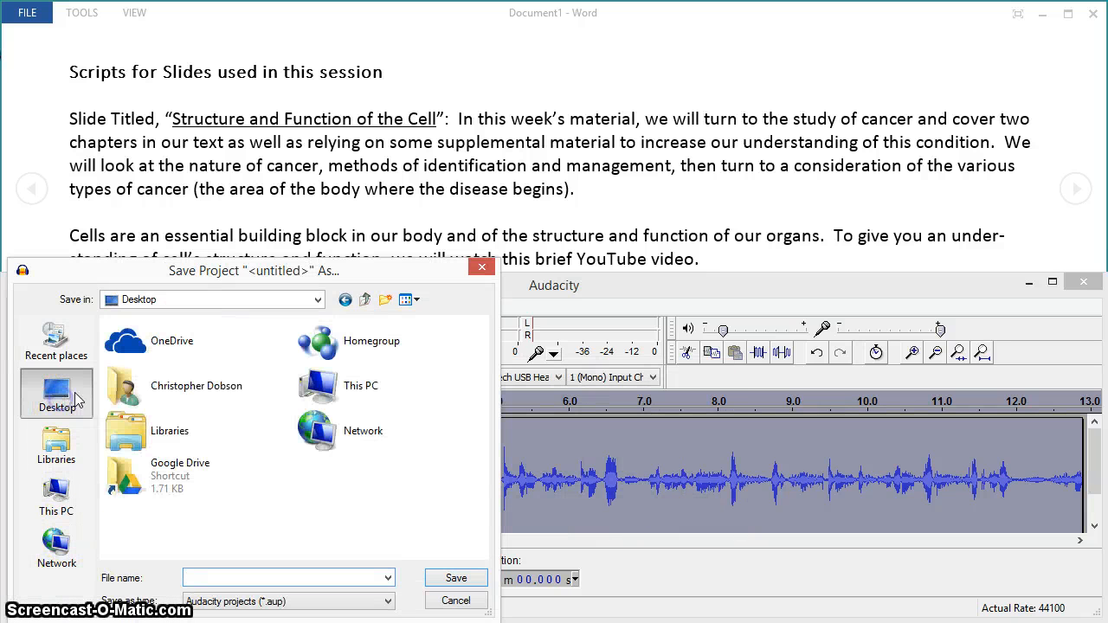
{"action": "left_click", "coordinate": [282, 582]}
{"action": "type", "text": "slide01_audio"}
{"action": "left_click", "coordinate": [457, 601]}
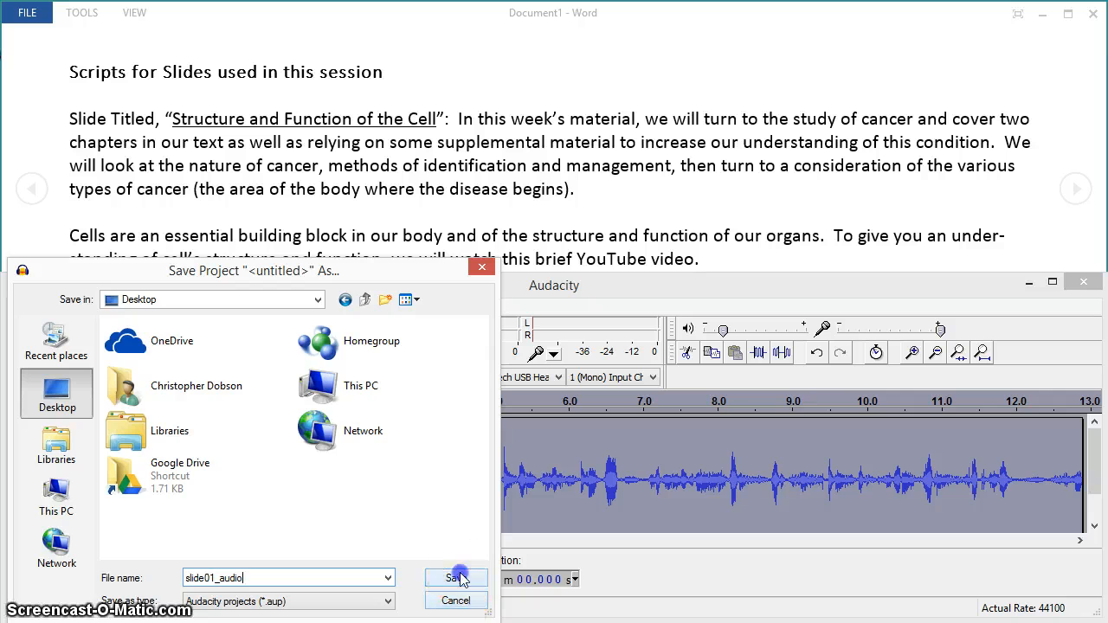
{"action": "left_click", "coordinate": [457, 578]}
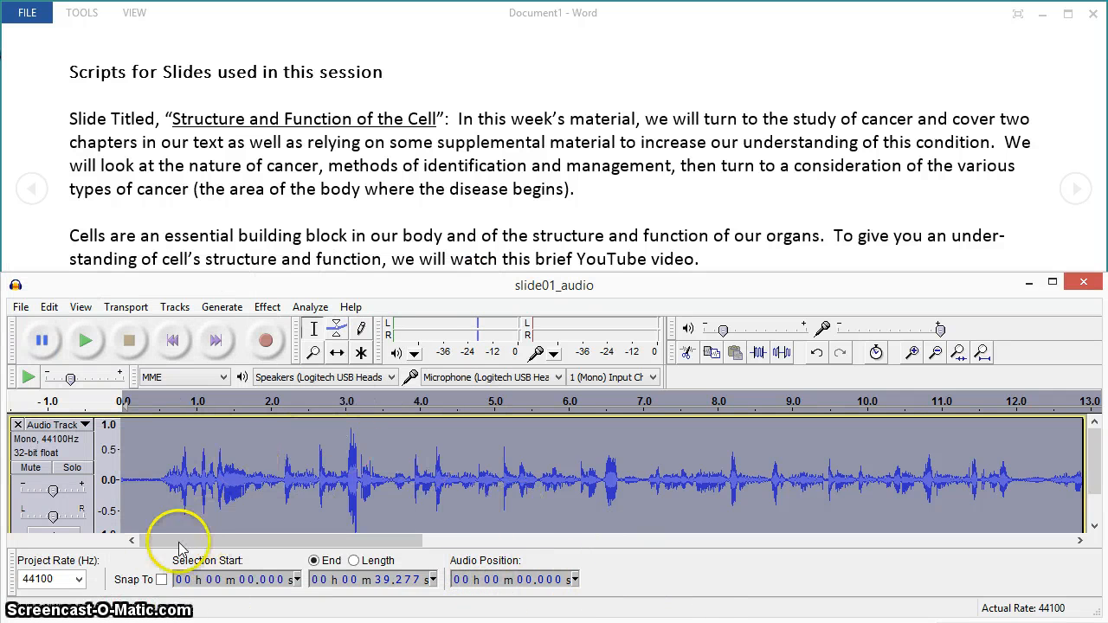
Export the recording to the Desktop as an MP3 file named slide01_audio.
{"action": "left_click", "coordinate": [21, 308]}
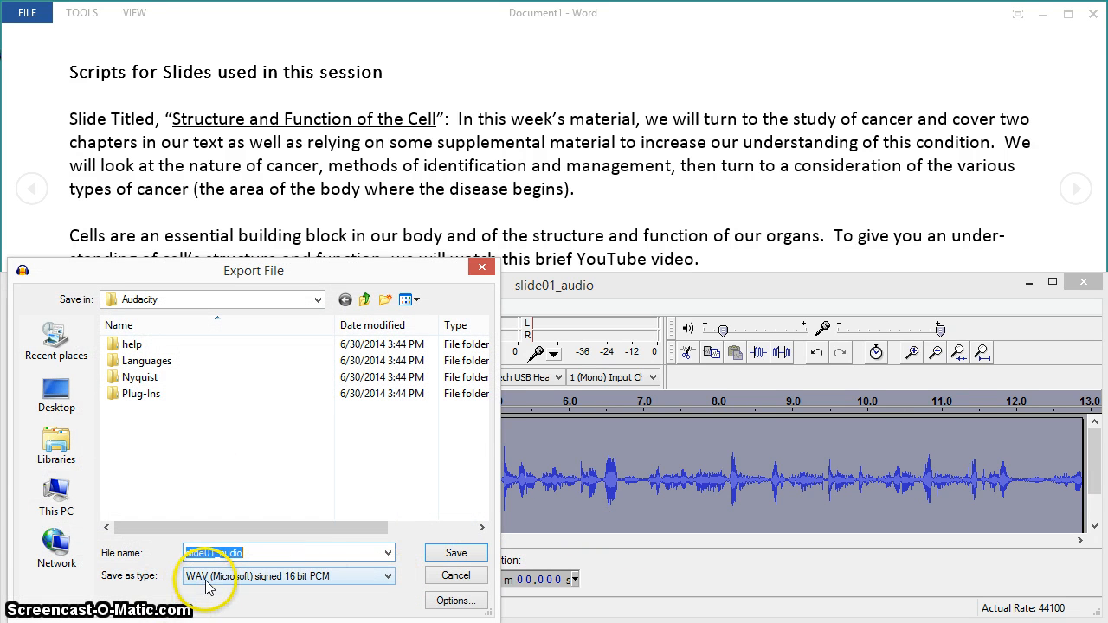
{"action": "left_click", "coordinate": [388, 577]}
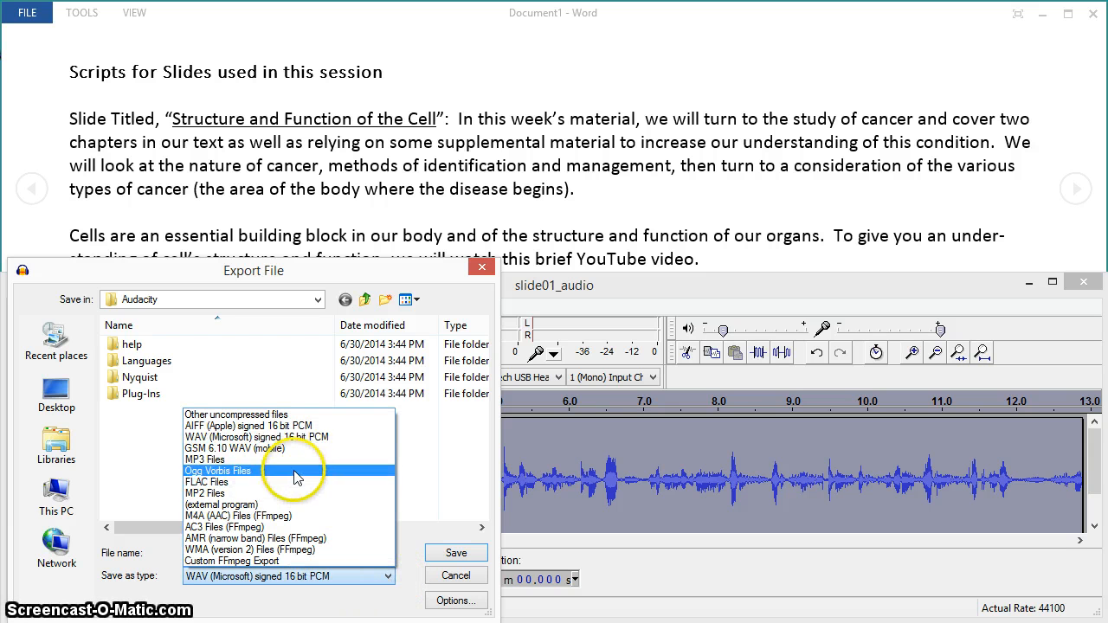
{"action": "left_click", "coordinate": [292, 460]}
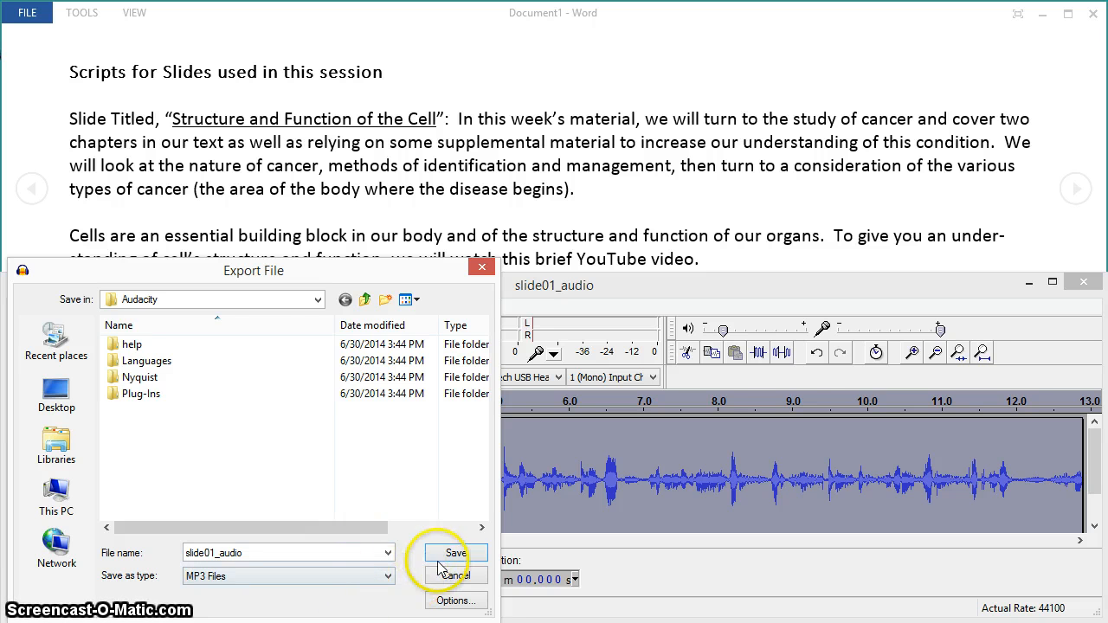
{"action": "left_click", "coordinate": [319, 301]}
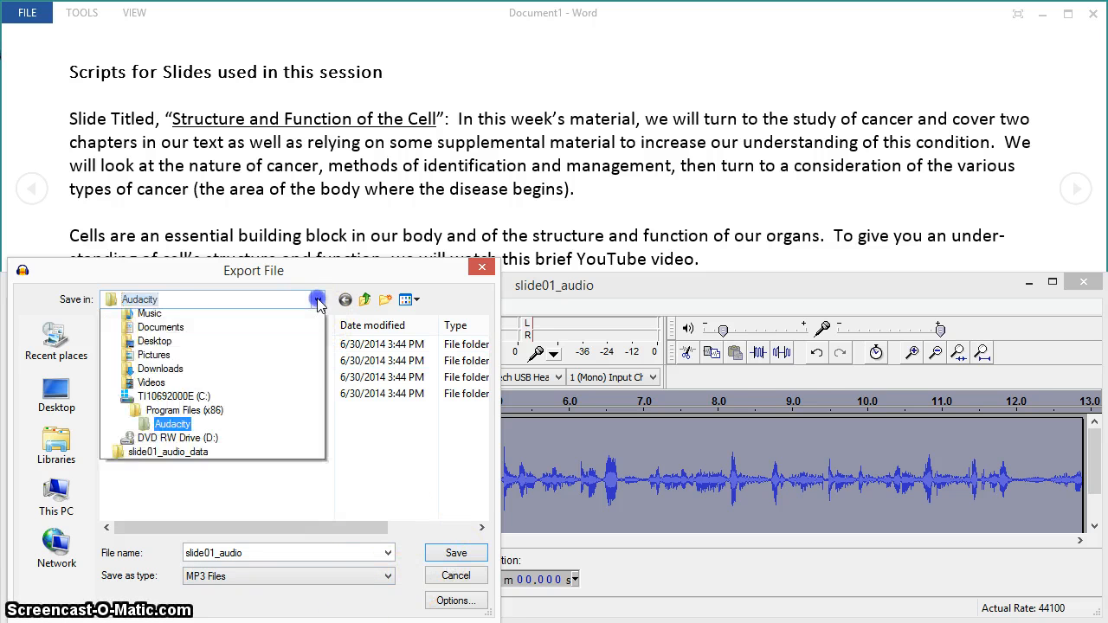
{"action": "left_click", "coordinate": [318, 302]}
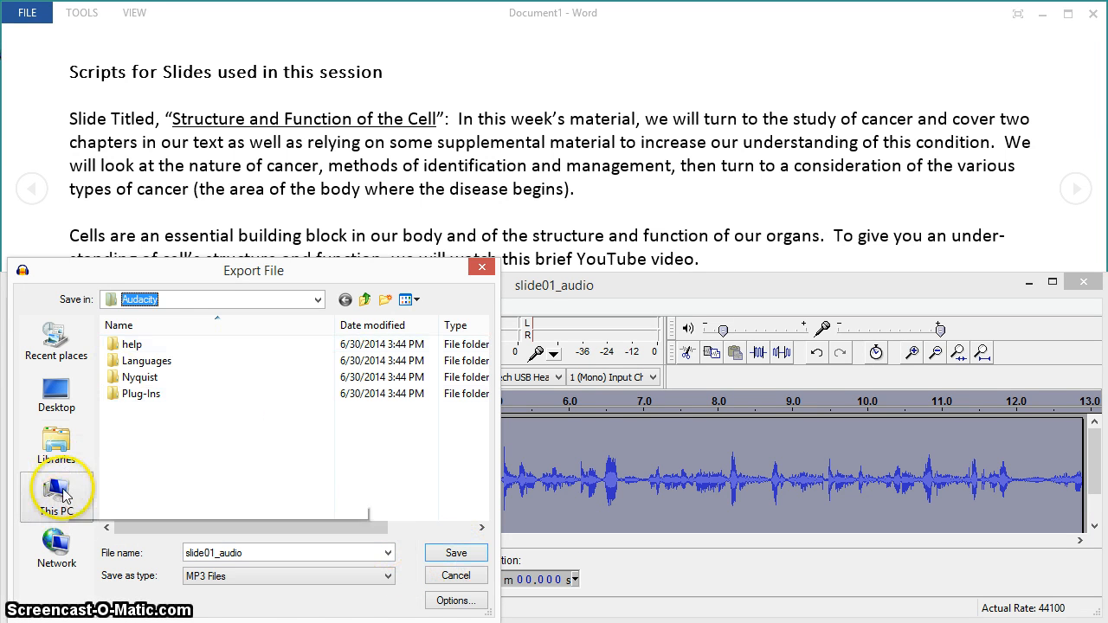
{"action": "left_click", "coordinate": [59, 400]}
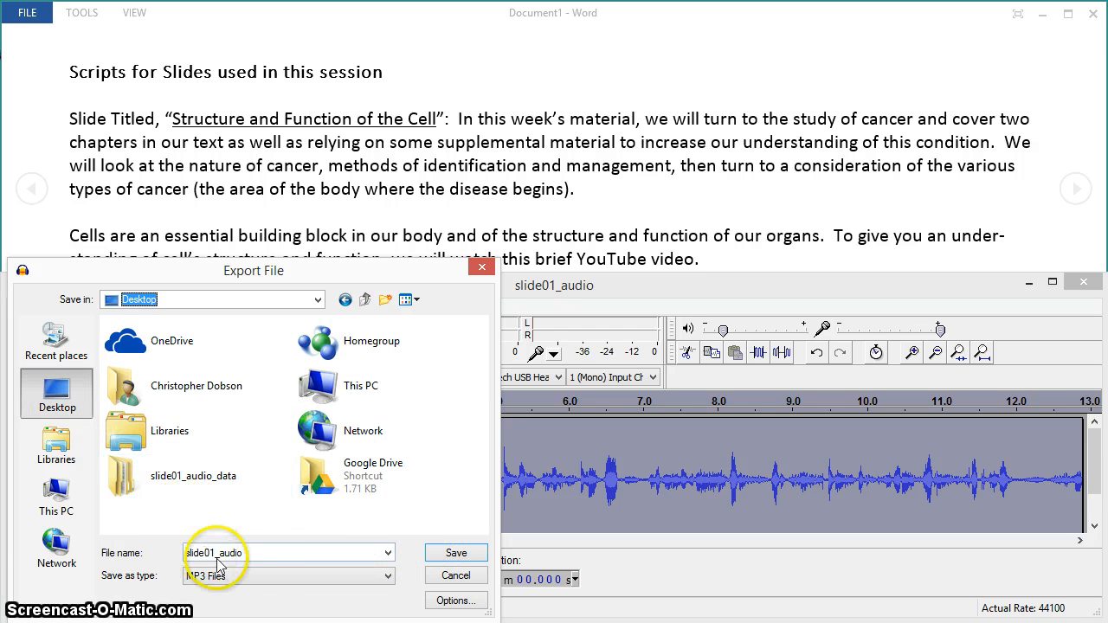
{"action": "left_click", "coordinate": [455, 553]}
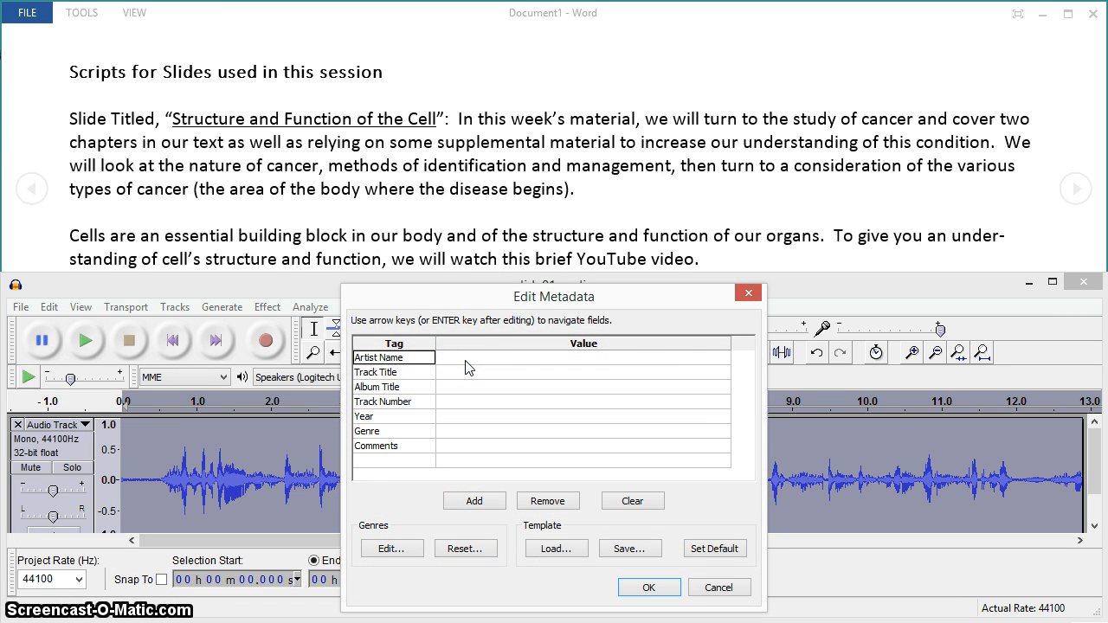
Fill in the export metadata with the artist's name, year 2014 and track title "Cancer Slide 01", and complete the export.
{"action": "left_click", "coordinate": [442, 361]}
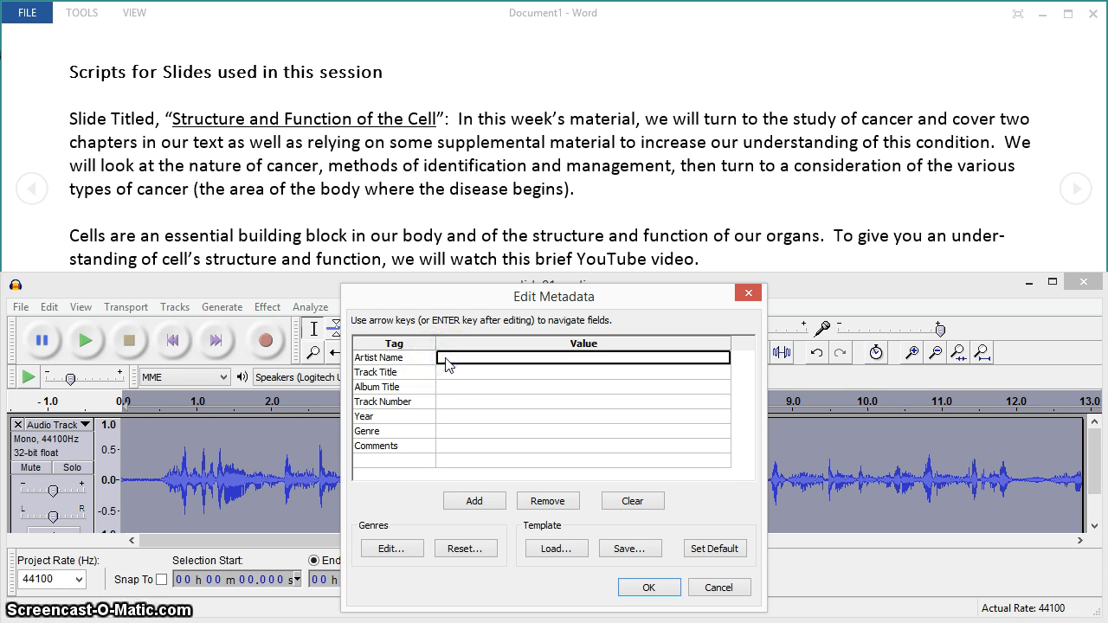
{"action": "type", "text": "Chris Dobson"}
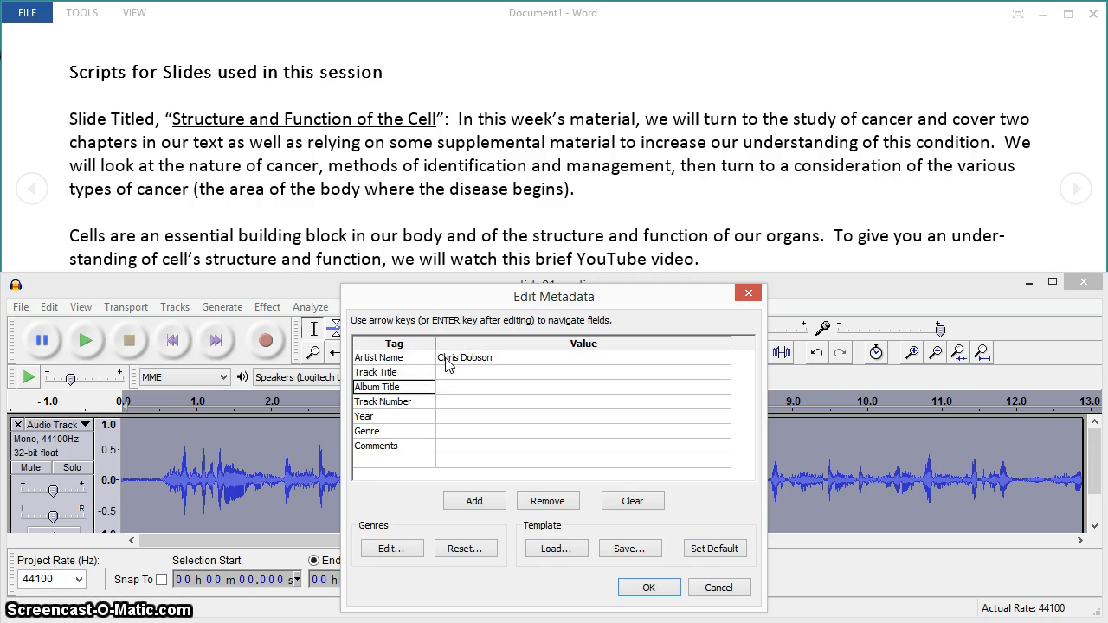
{"action": "key", "text": "Down"}
{"action": "key", "text": "Down"}
{"action": "key", "text": "Down"}
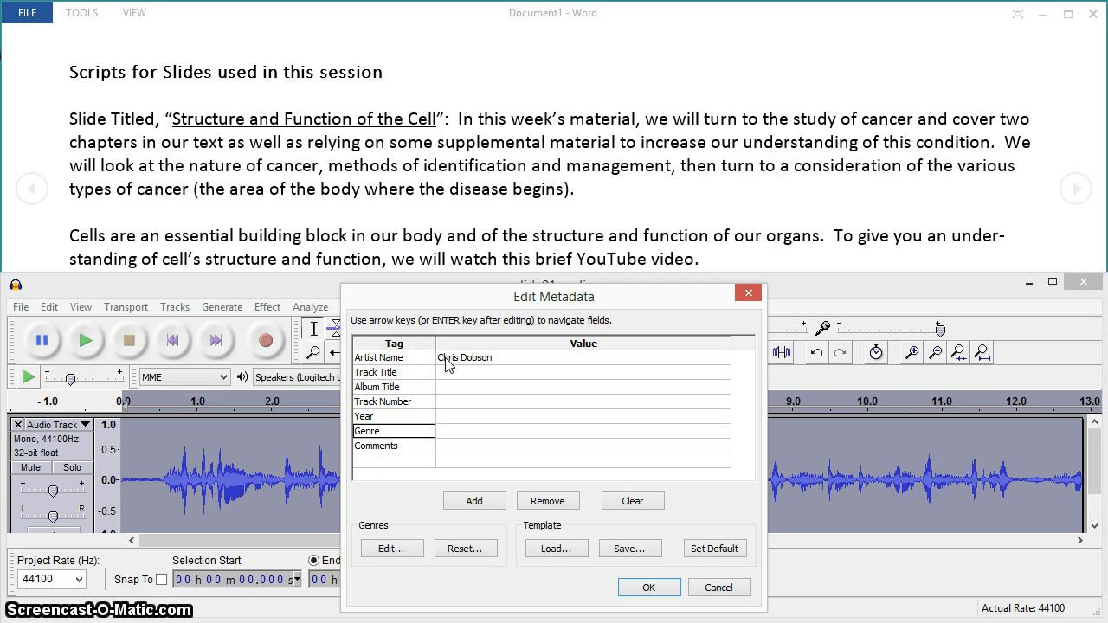
{"action": "key", "text": "Right"}
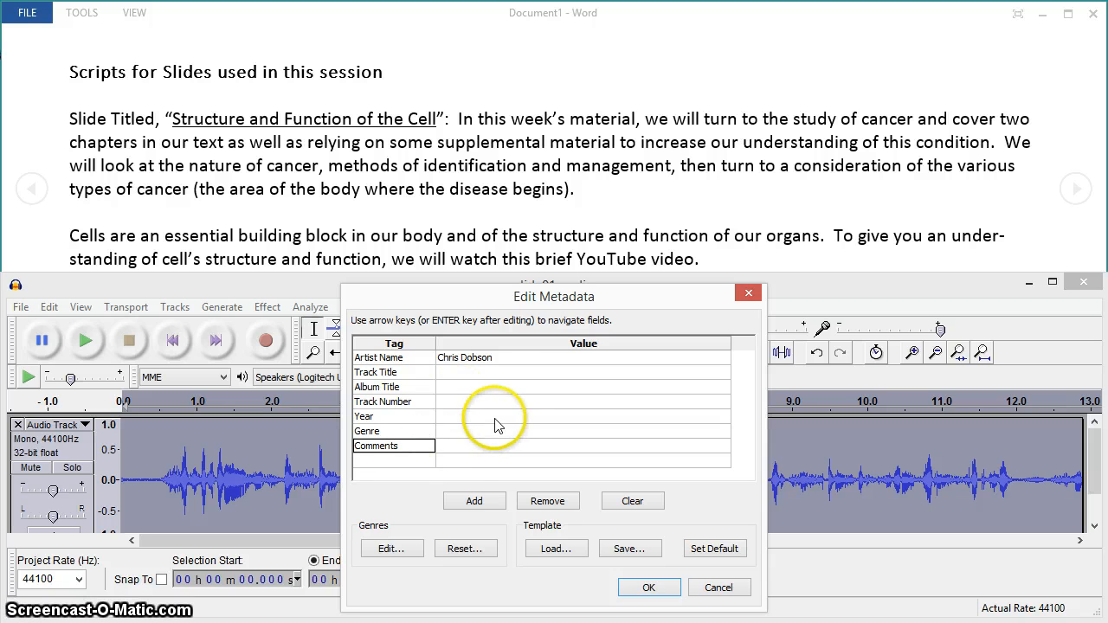
{"action": "left_click", "coordinate": [450, 417]}
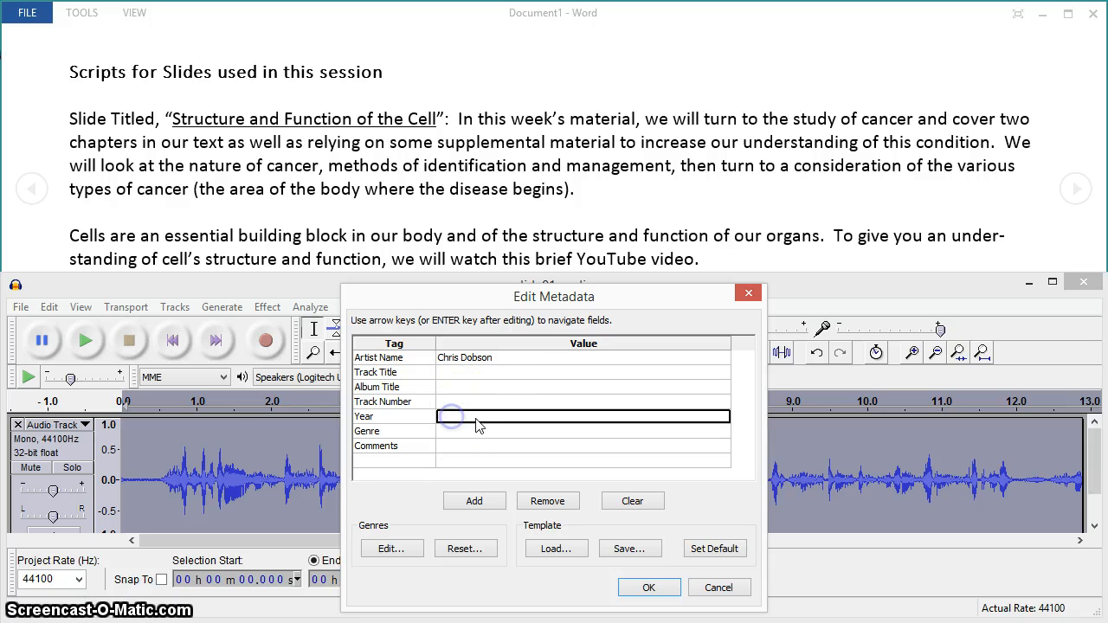
{"action": "type", "text": "2014"}
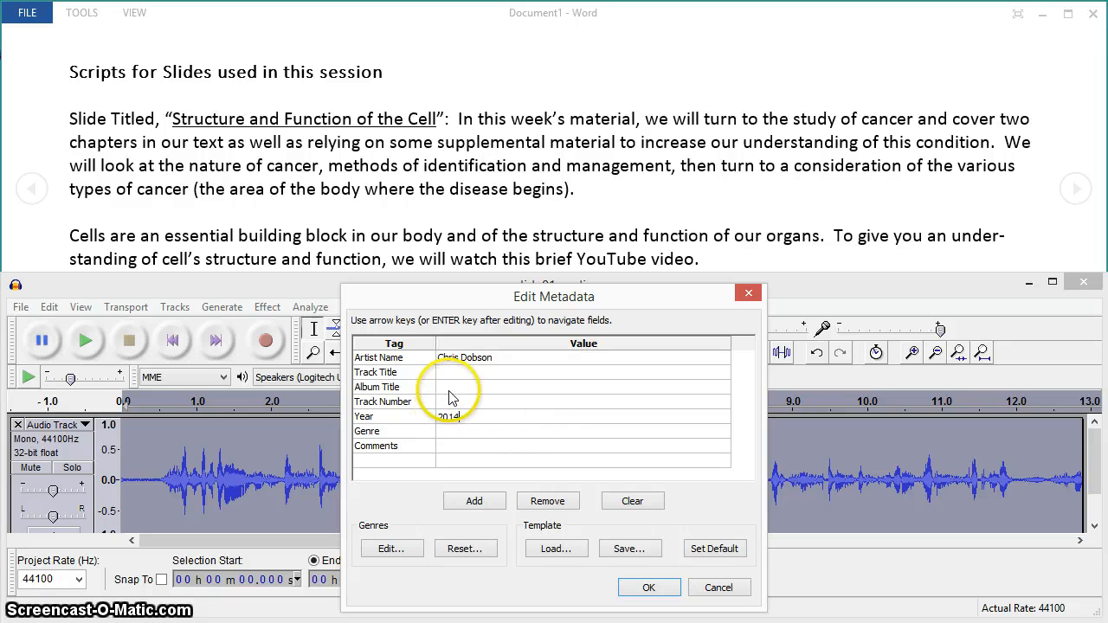
{"action": "left_click", "coordinate": [442, 374]}
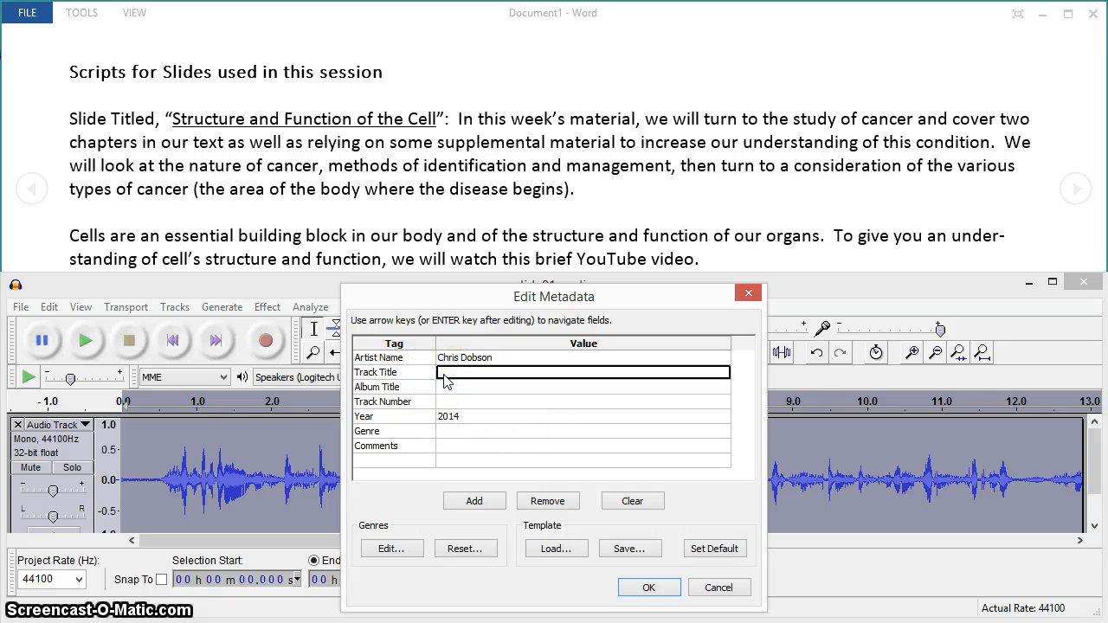
{"action": "type", "text": "Cancer Slide 01"}
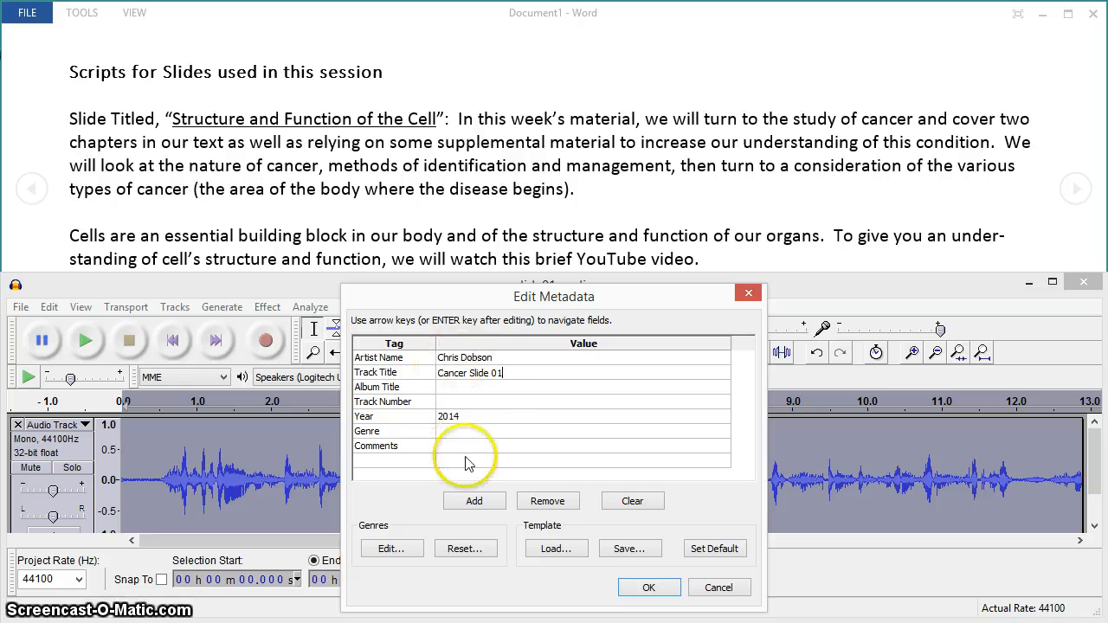
{"action": "left_click", "coordinate": [649, 589]}
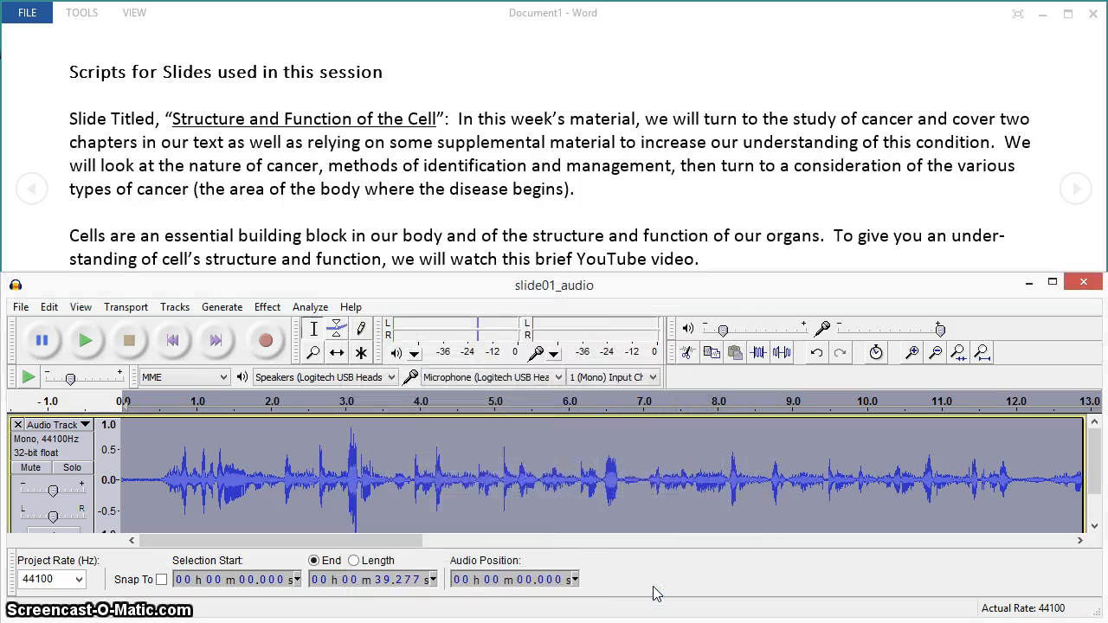